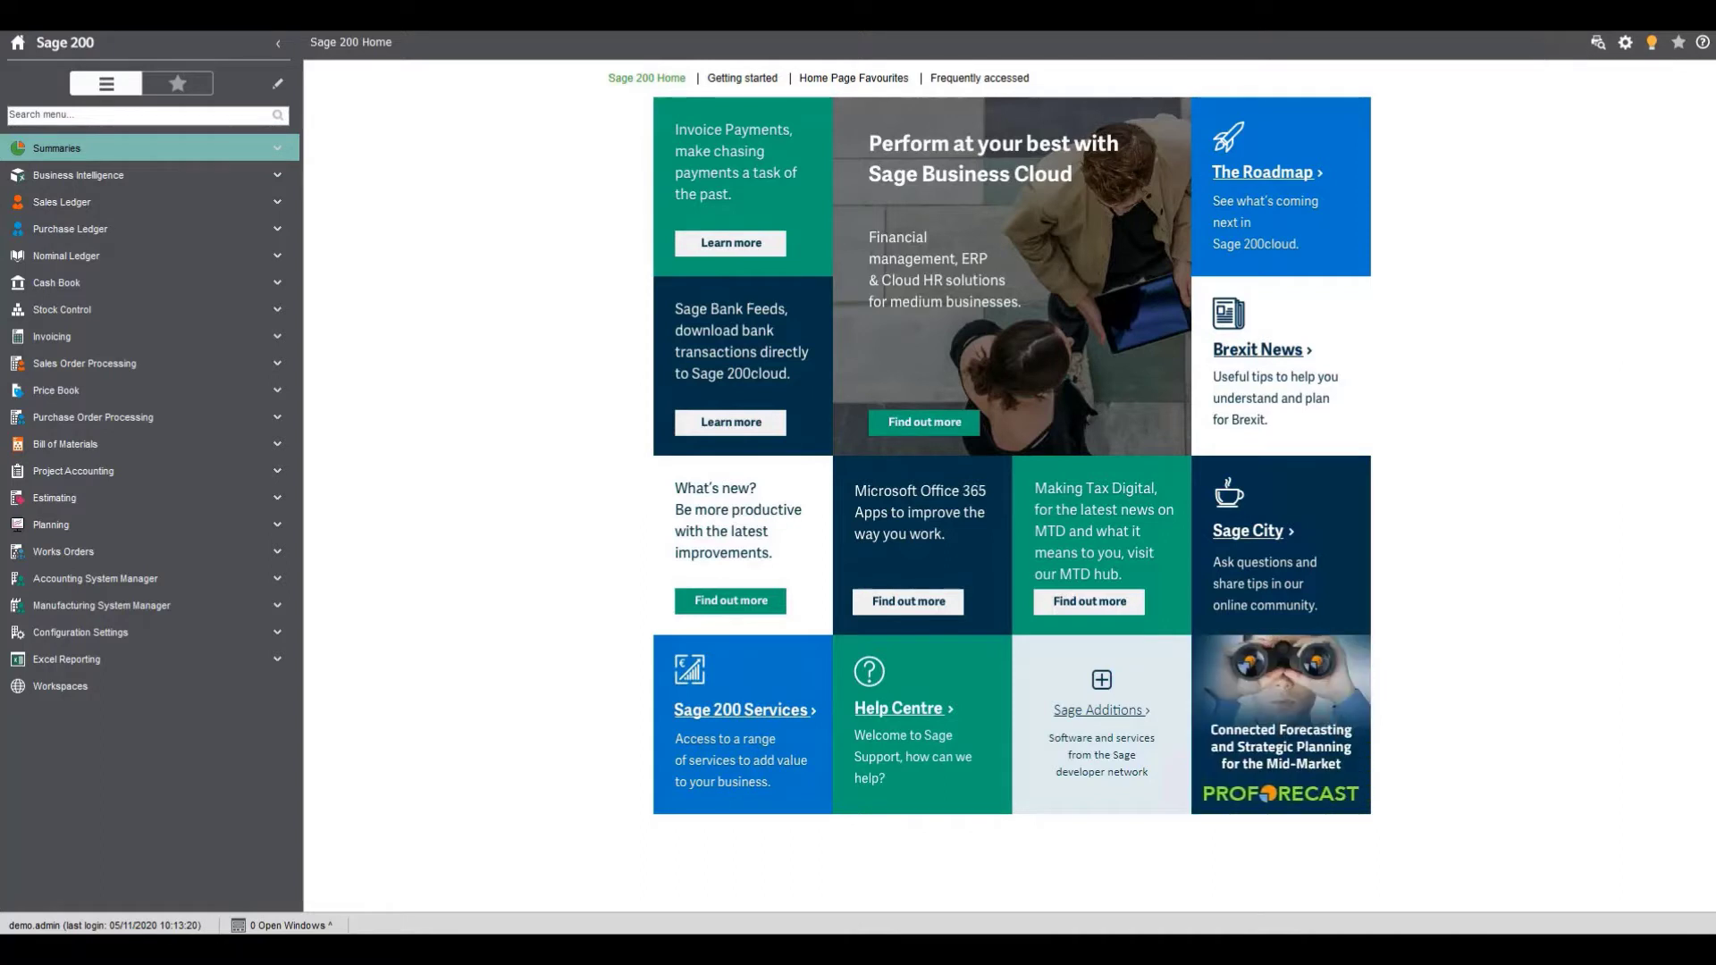
Step: Open the settings gear menu at the top right of the home page
{"action": "left_click", "coordinate": [1625, 44]}
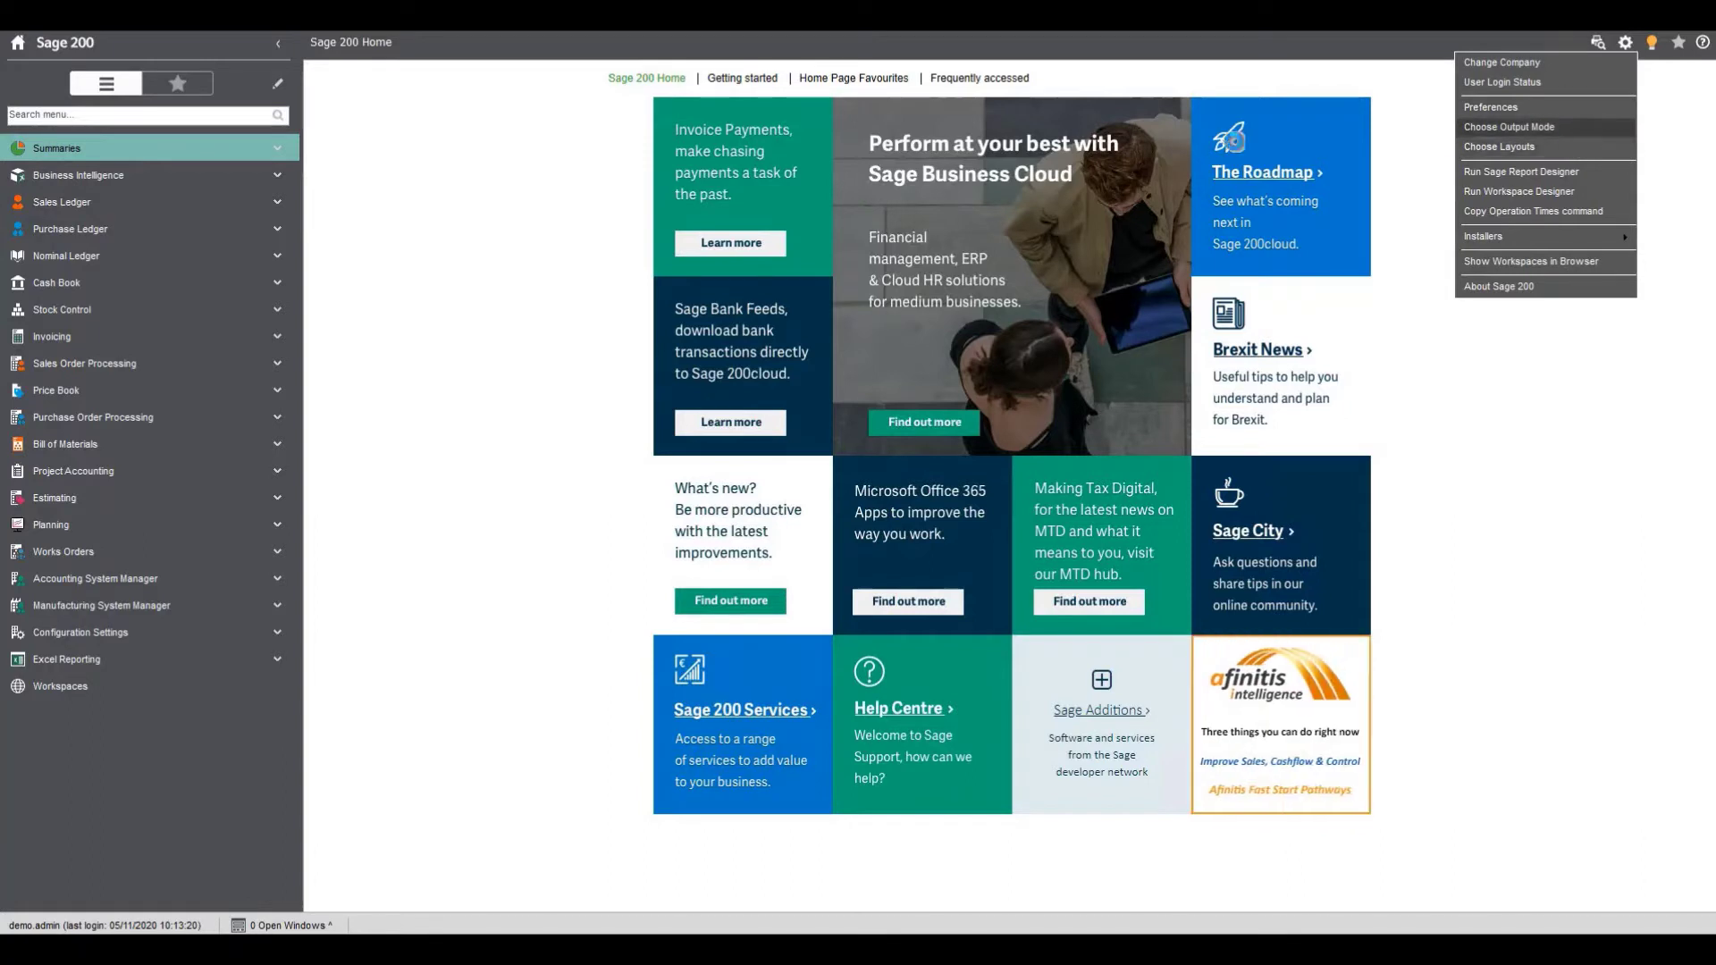
Step: Select Spooler in the Choose Output Mode dialog, then cancel the change
{"action": "left_click", "coordinate": [1519, 127]}
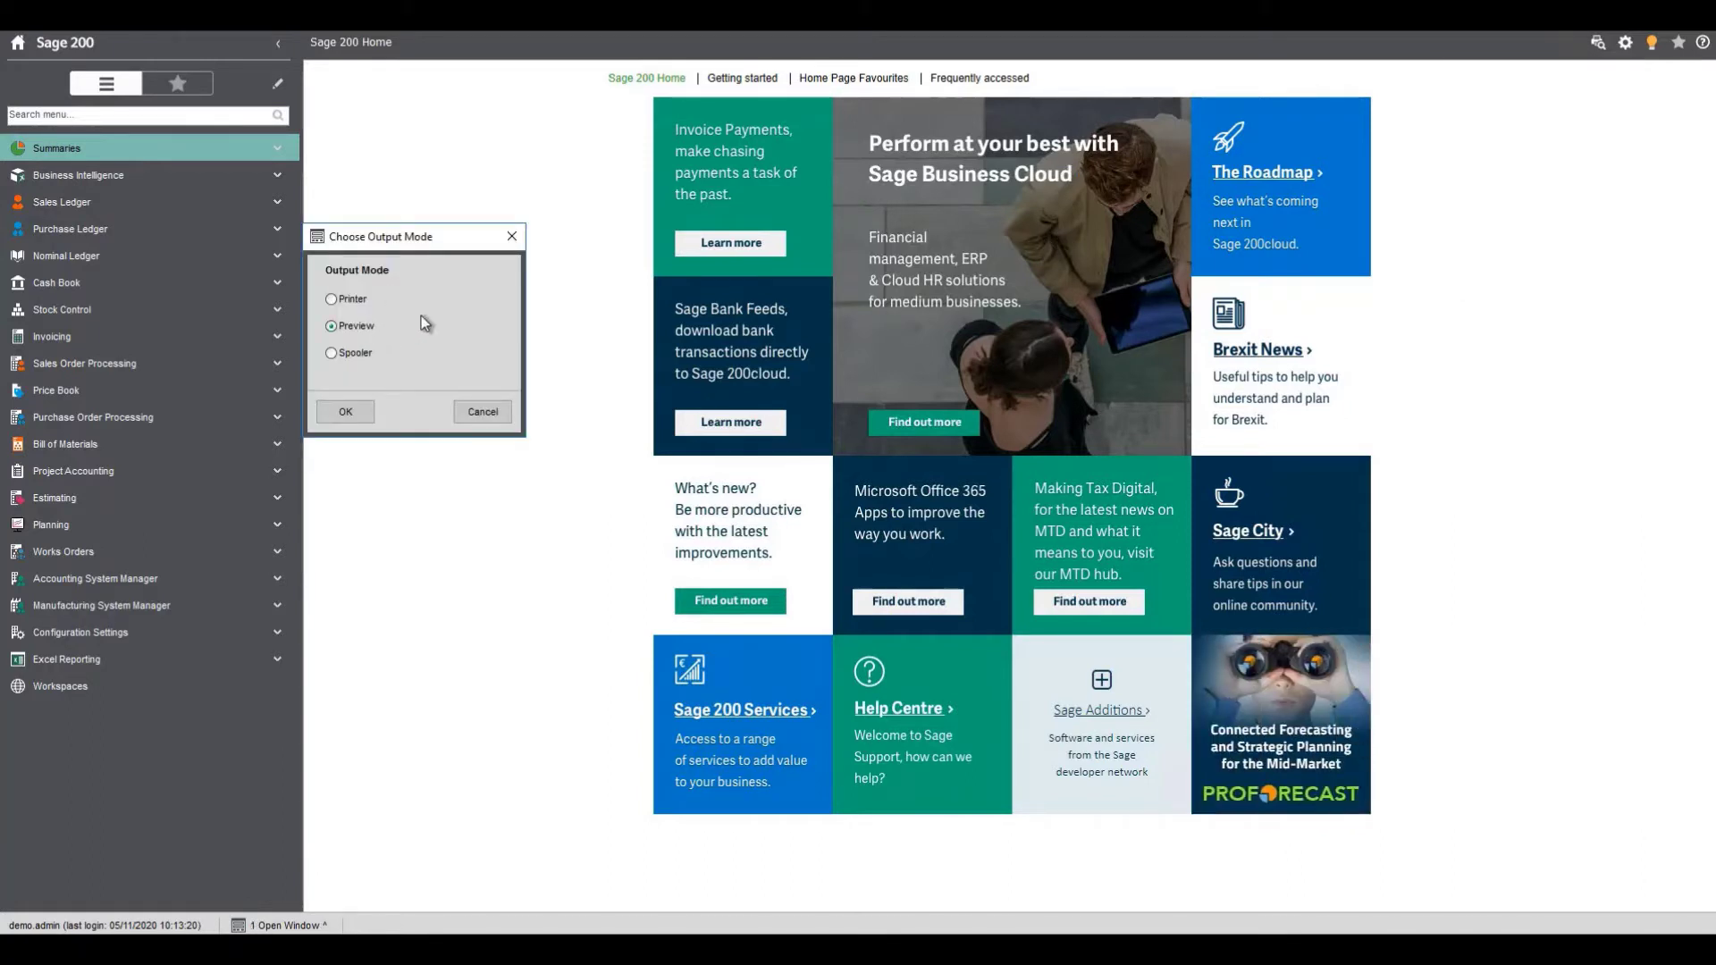
{"action": "left_click", "coordinate": [354, 355]}
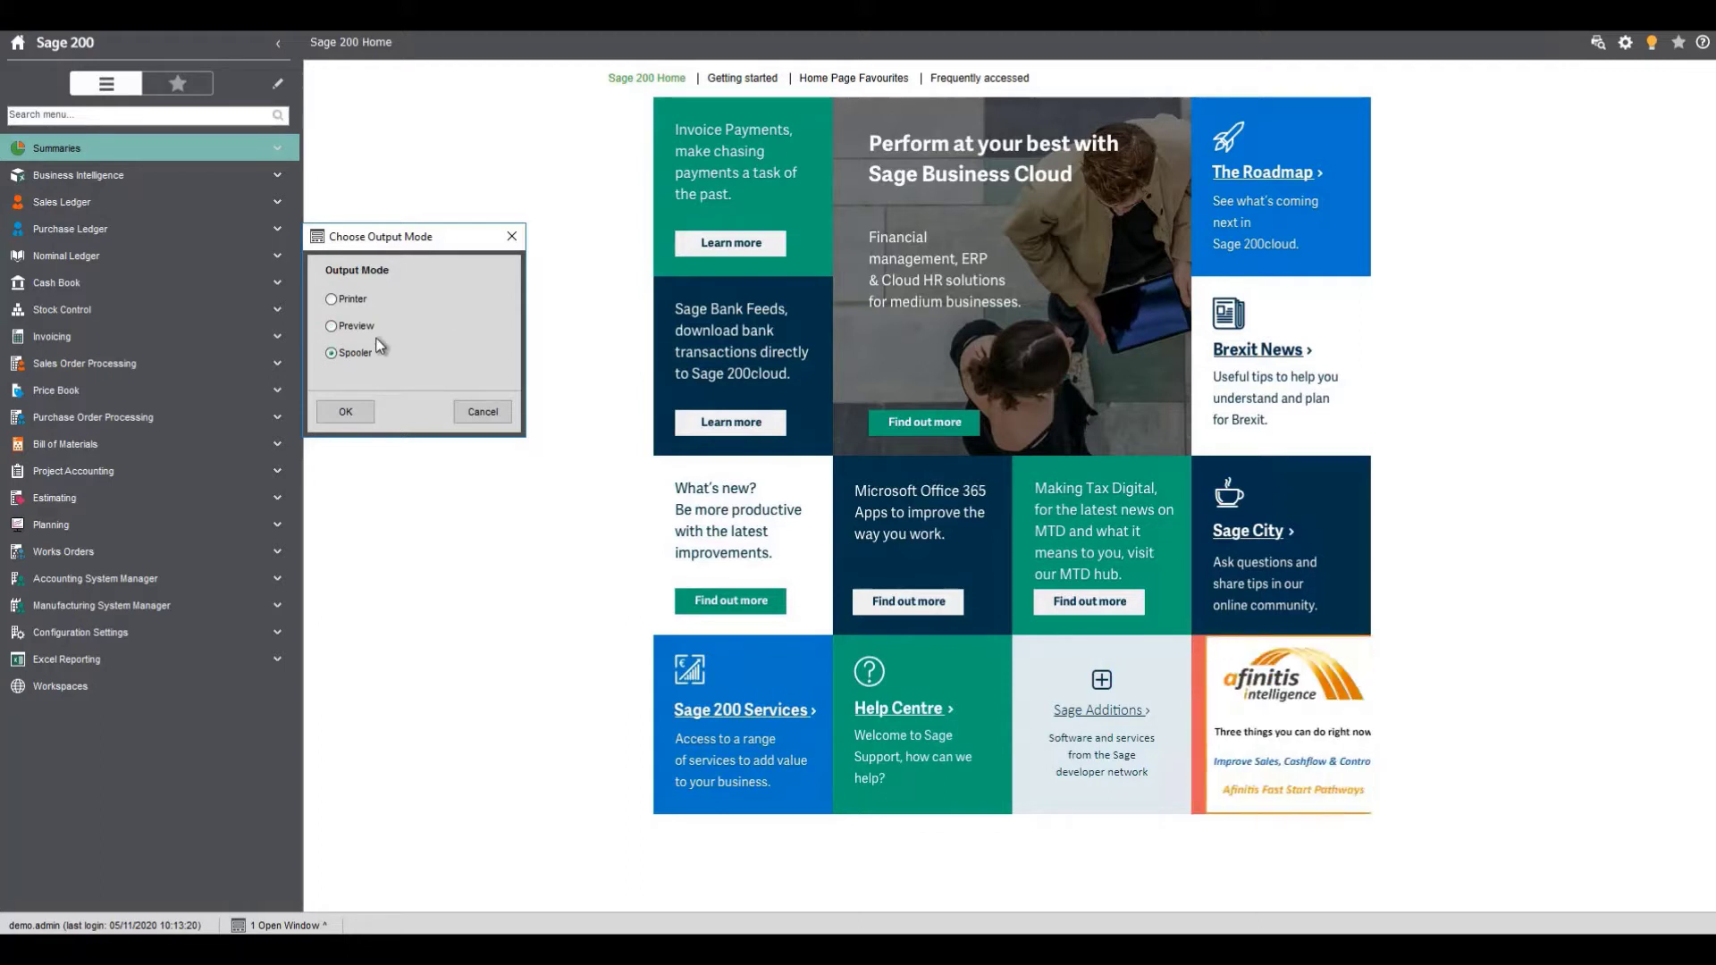
{"action": "left_click", "coordinate": [482, 412]}
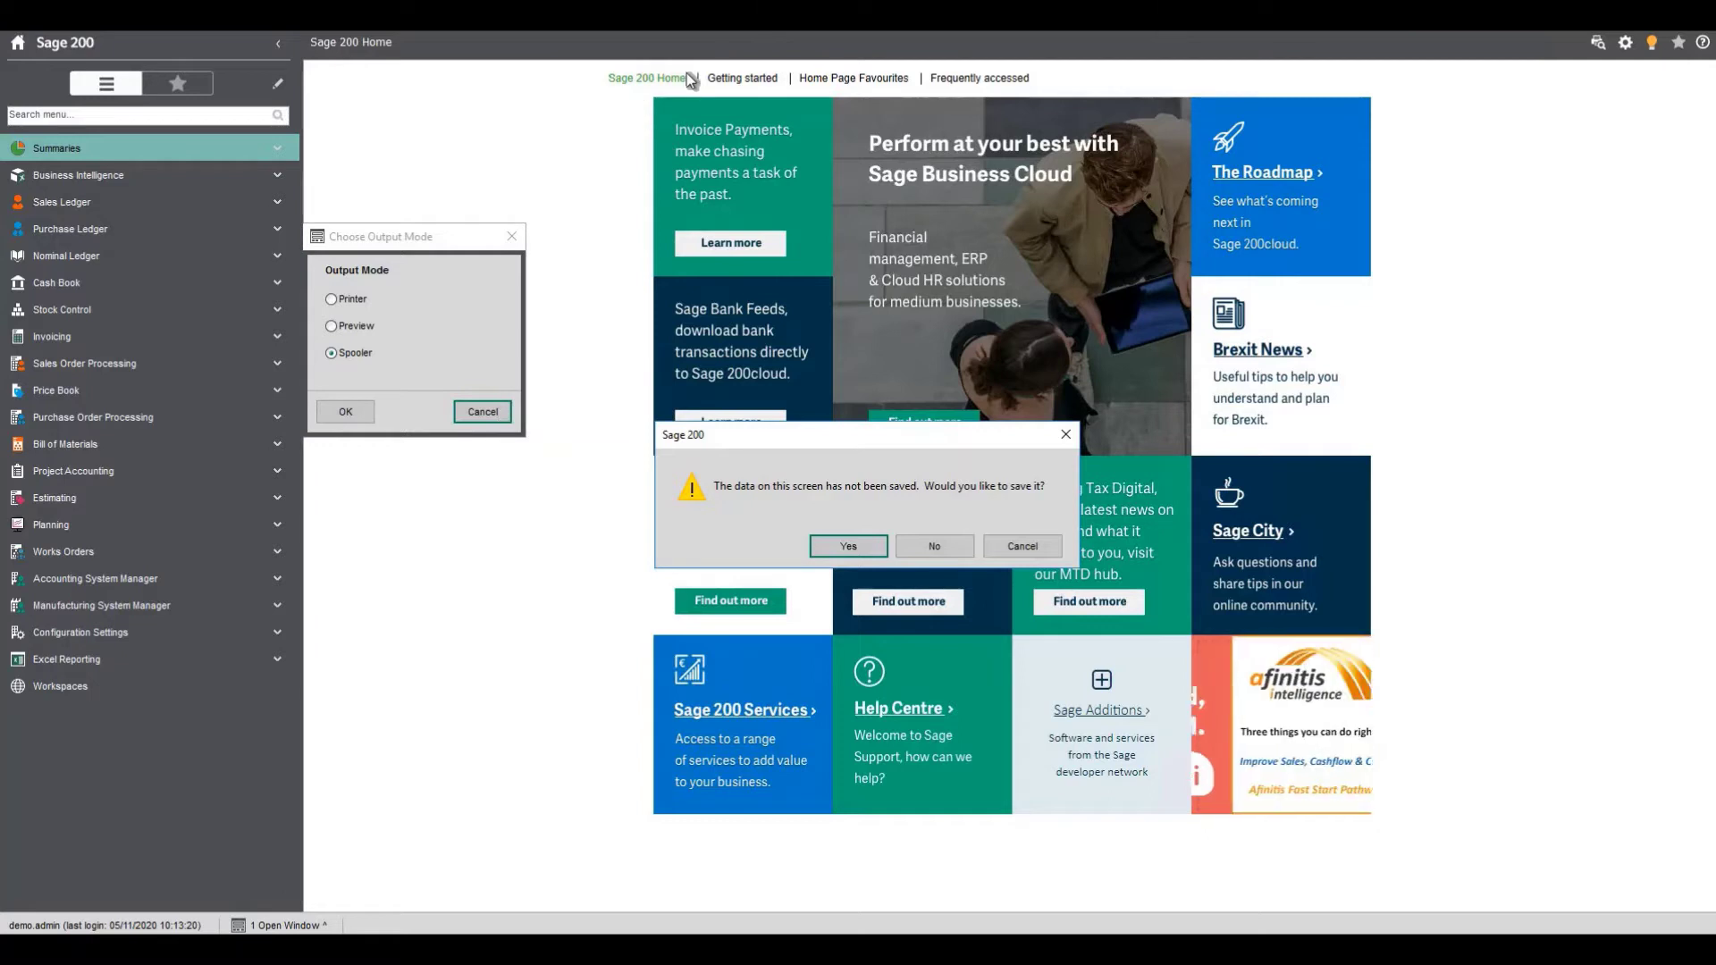
Step: Discard the output mode change and open Nominal Ledger > Utilities > Ledger Set Up > Default Nominal Accounts
{"action": "left_click", "coordinate": [934, 546]}
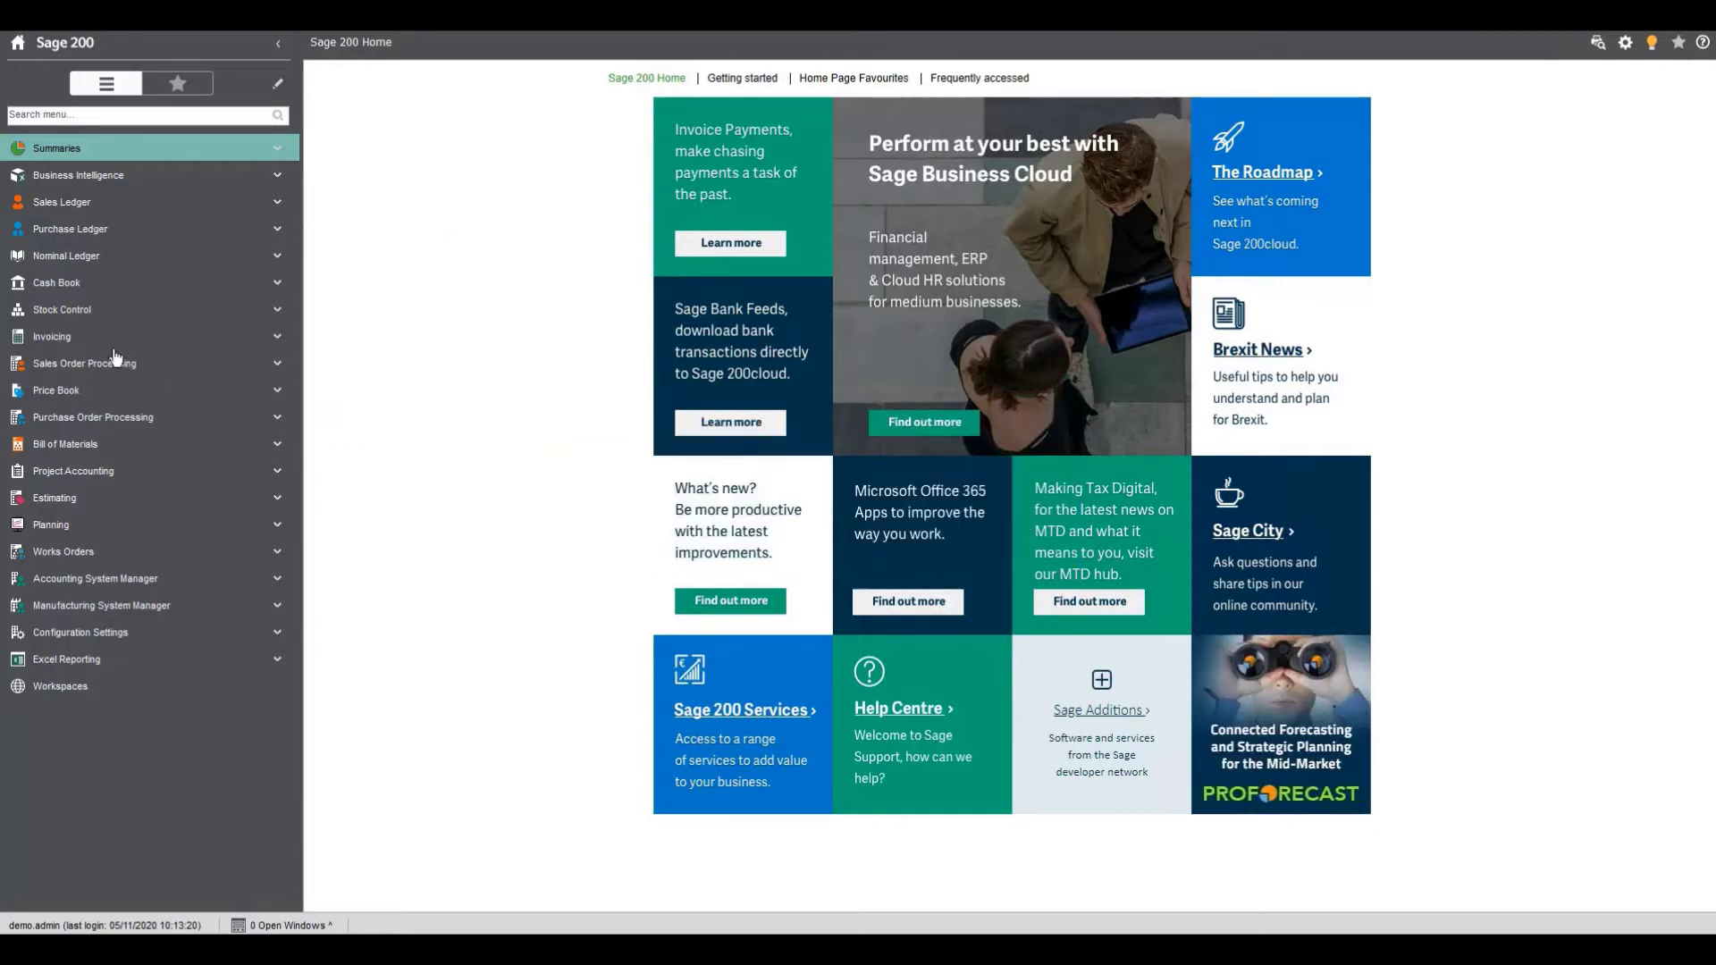
{"action": "left_click", "coordinate": [78, 262]}
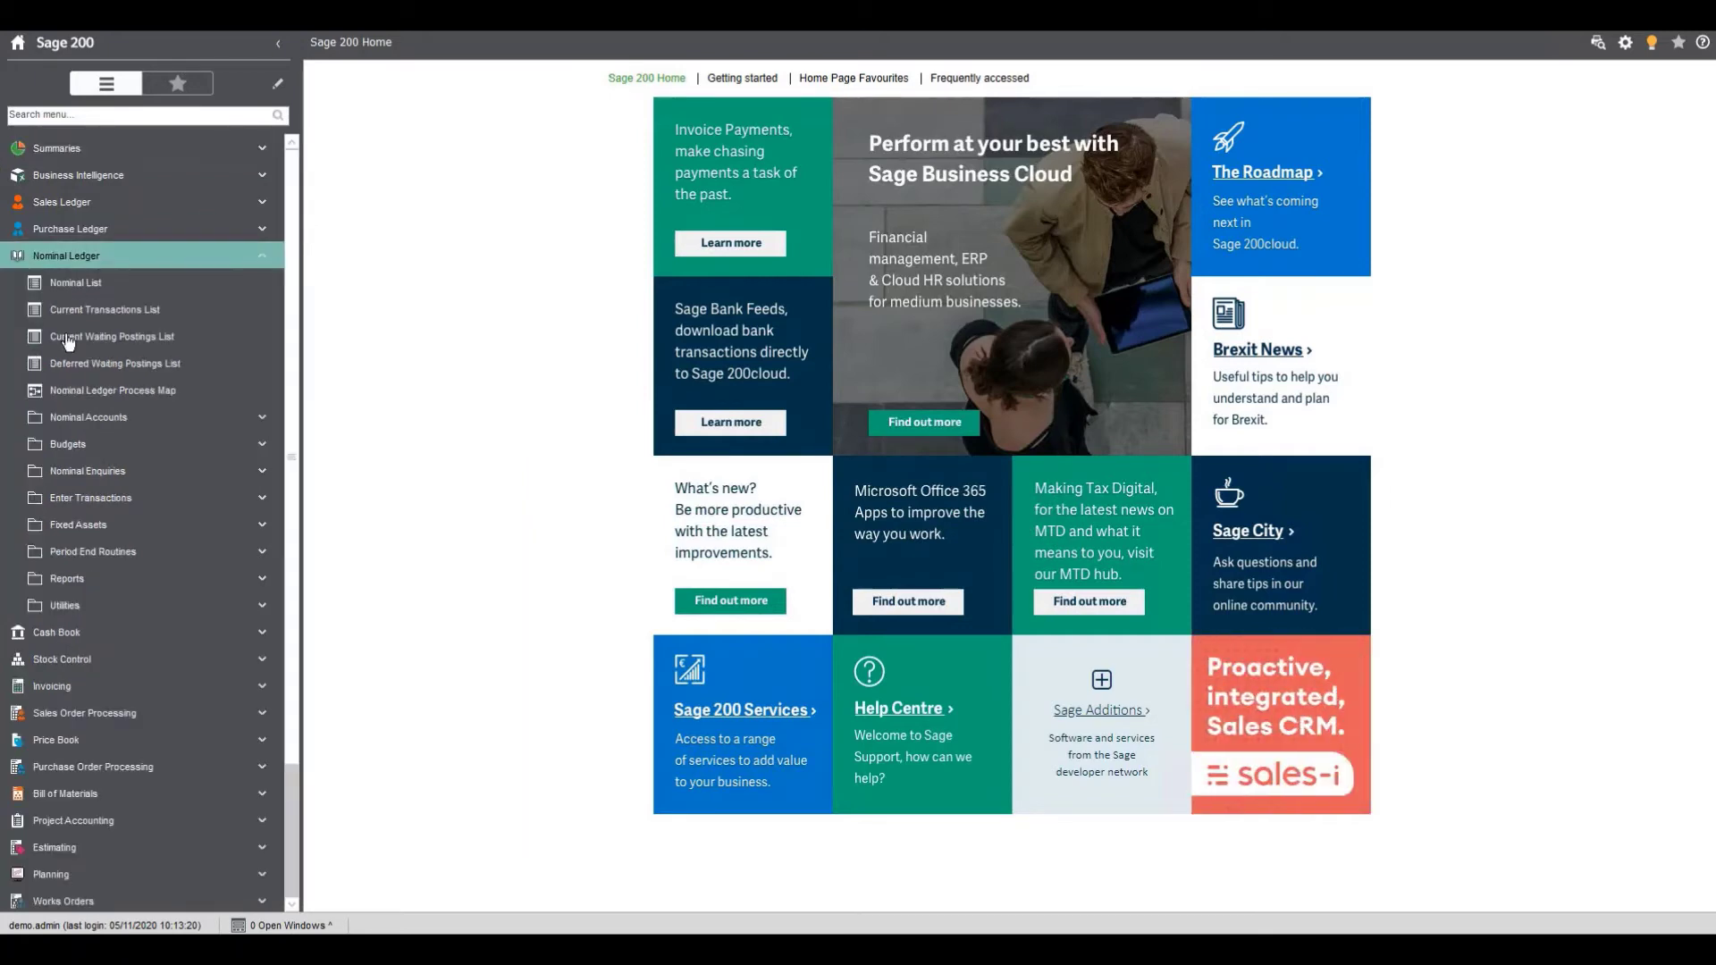
{"action": "left_click", "coordinate": [97, 611]}
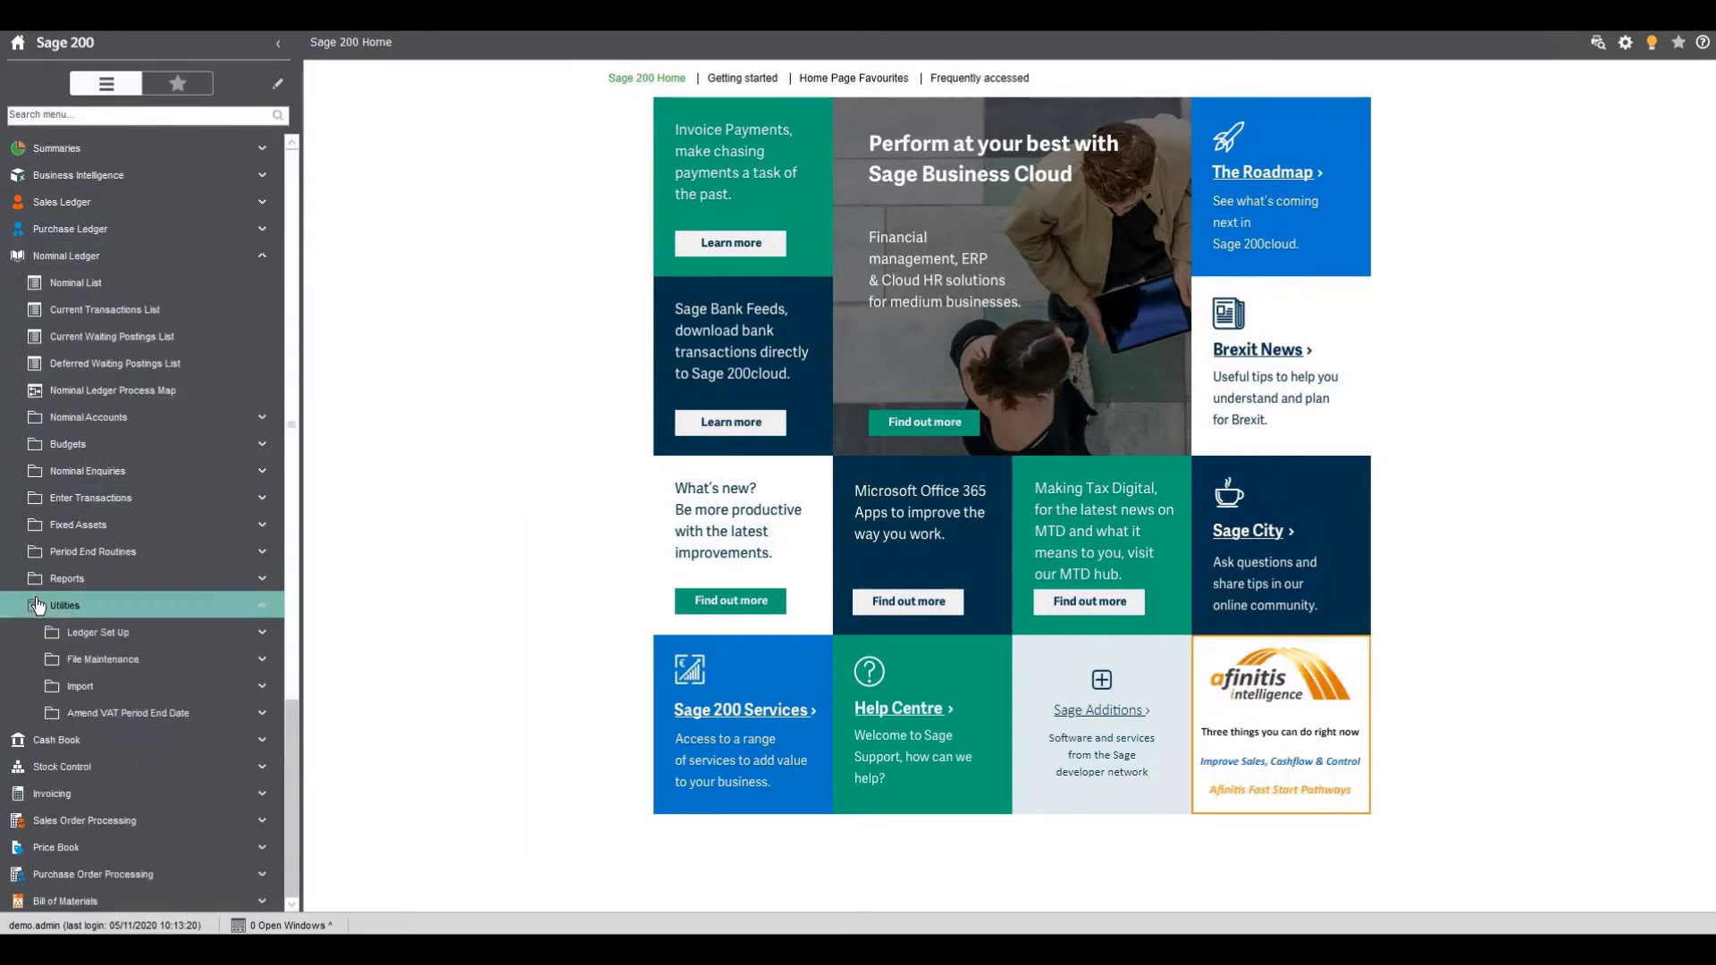
{"action": "left_click", "coordinate": [122, 644]}
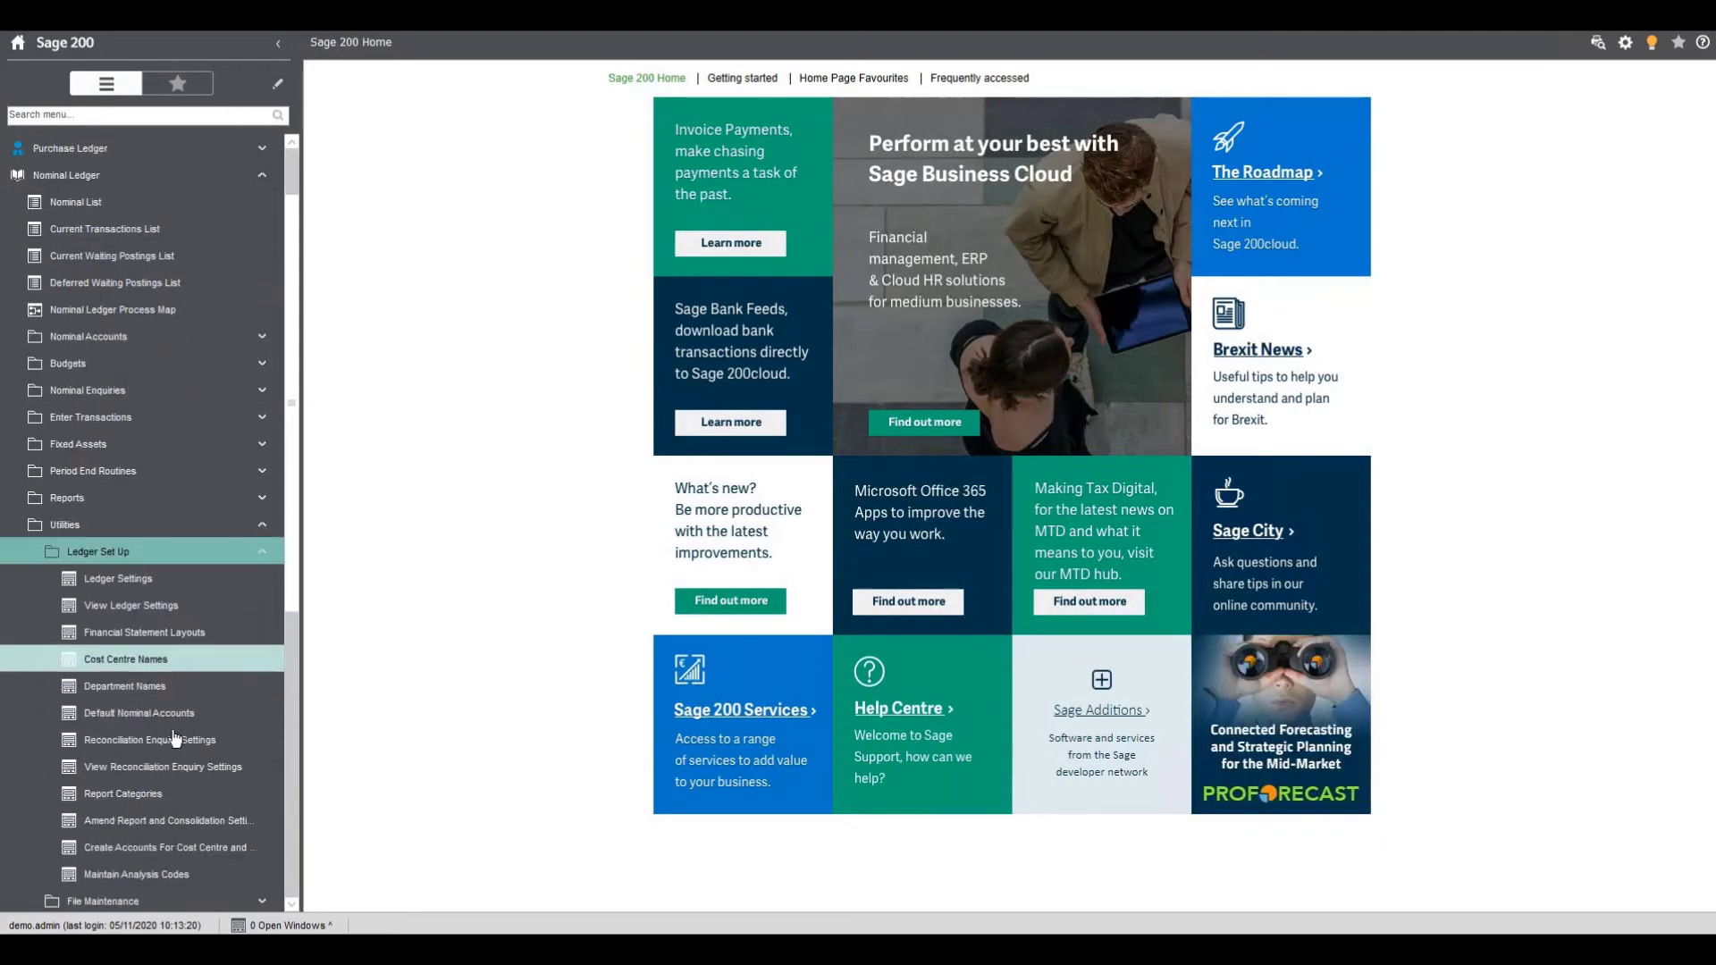
{"action": "left_click", "coordinate": [202, 714]}
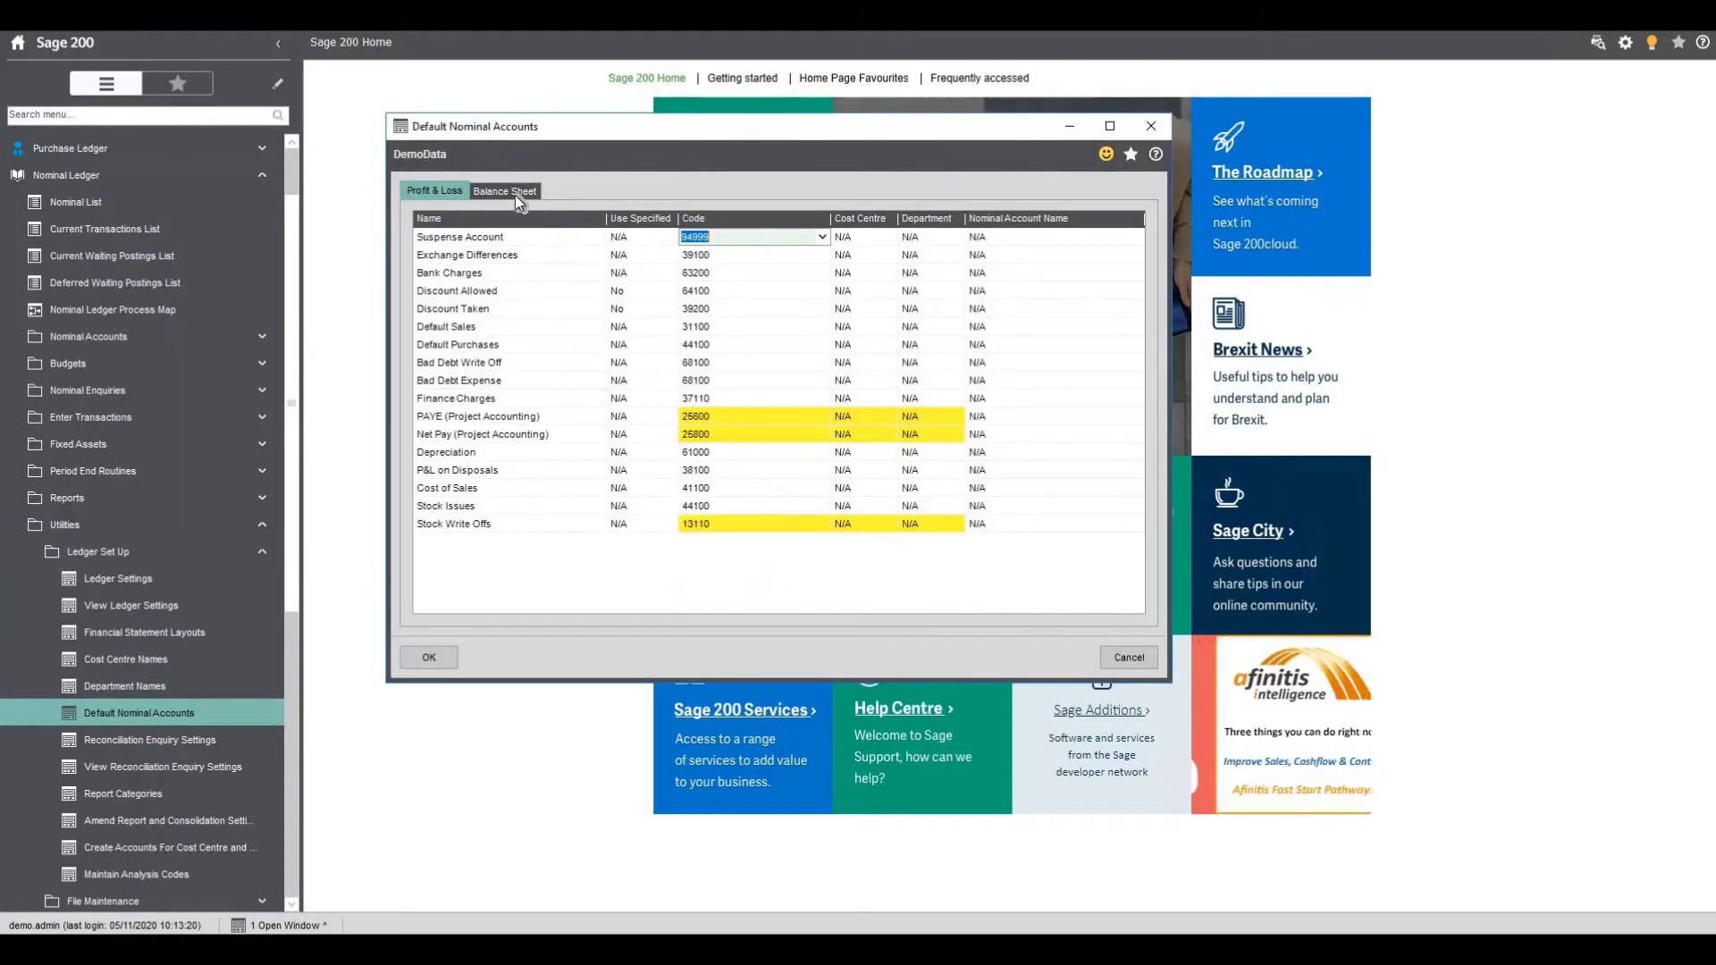
Step: Check that the Balance Sheet Accumulated Profit account is 99999, then close without changes
{"action": "left_click", "coordinate": [515, 195]}
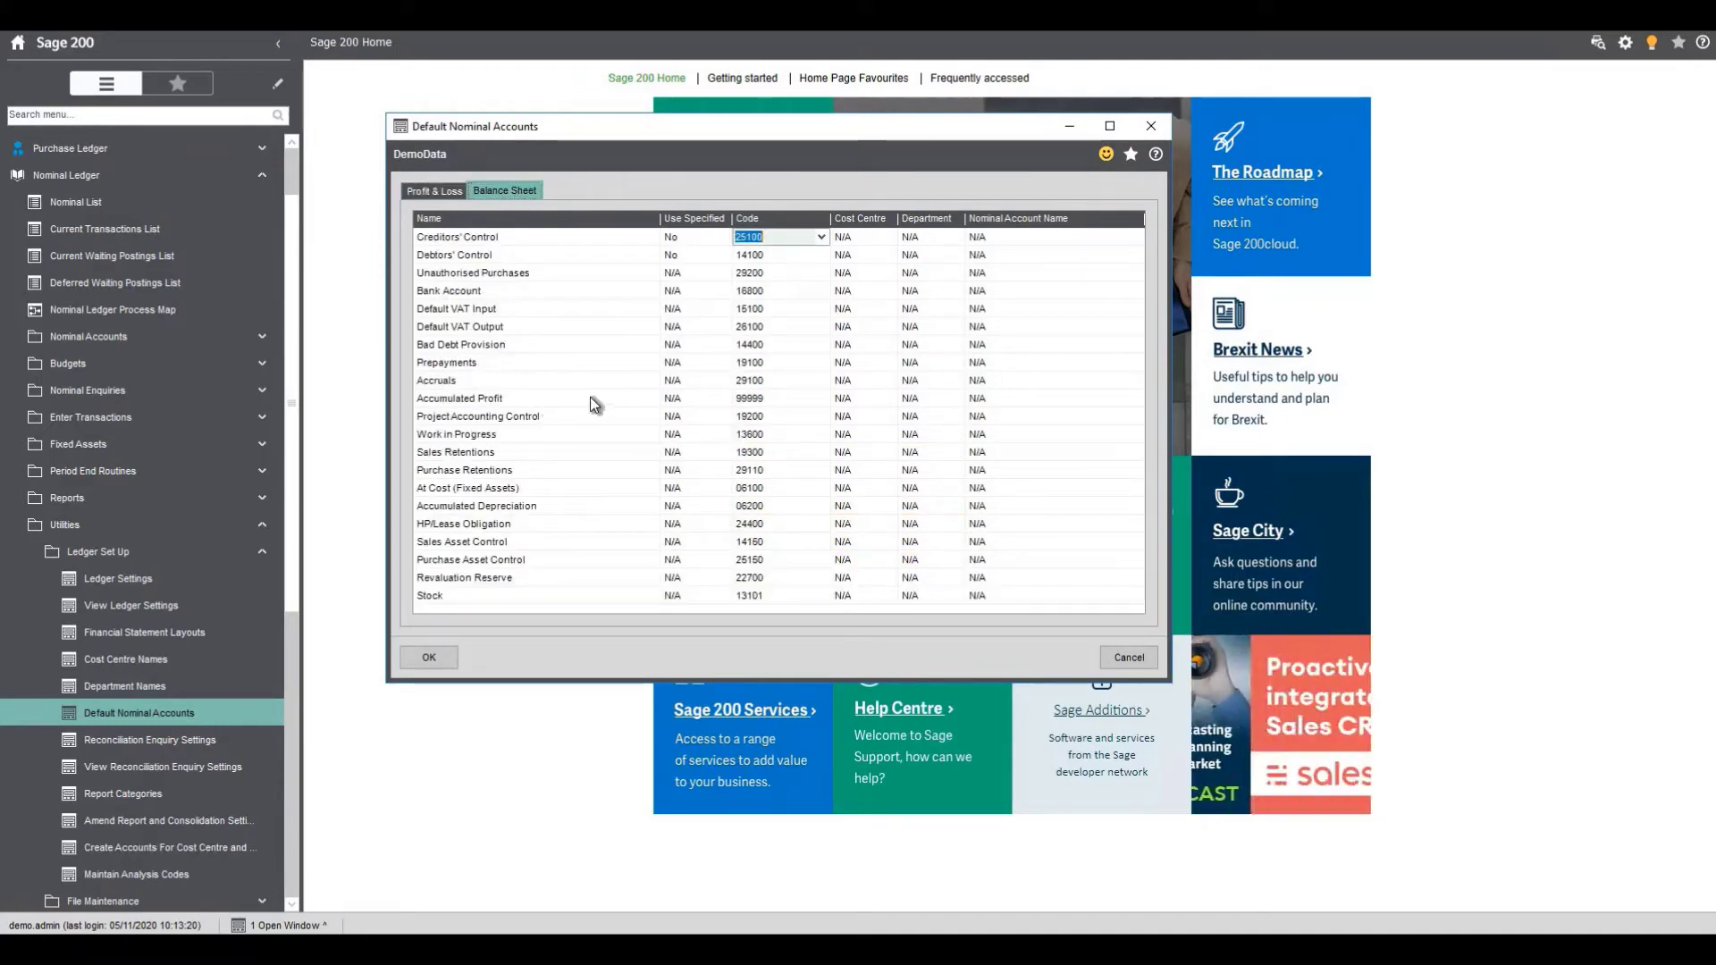
{"action": "key", "text": "Tab"}
{"action": "left_click", "coordinate": [756, 398]}
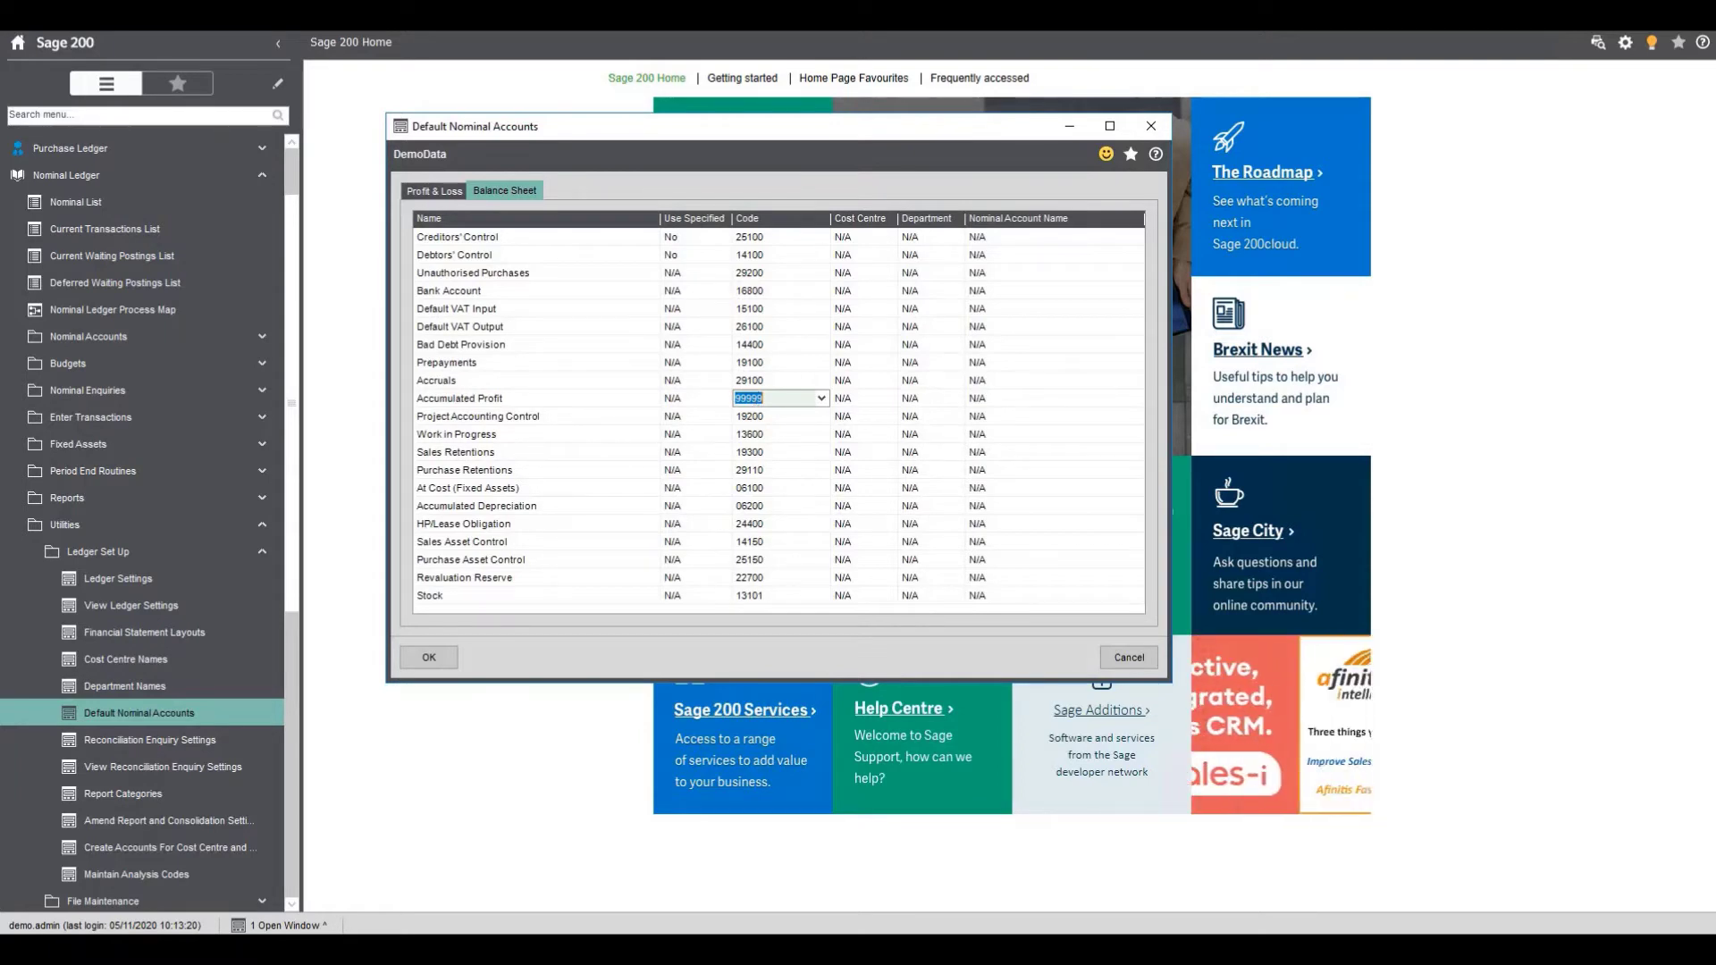
{"action": "left_click", "coordinate": [1151, 126]}
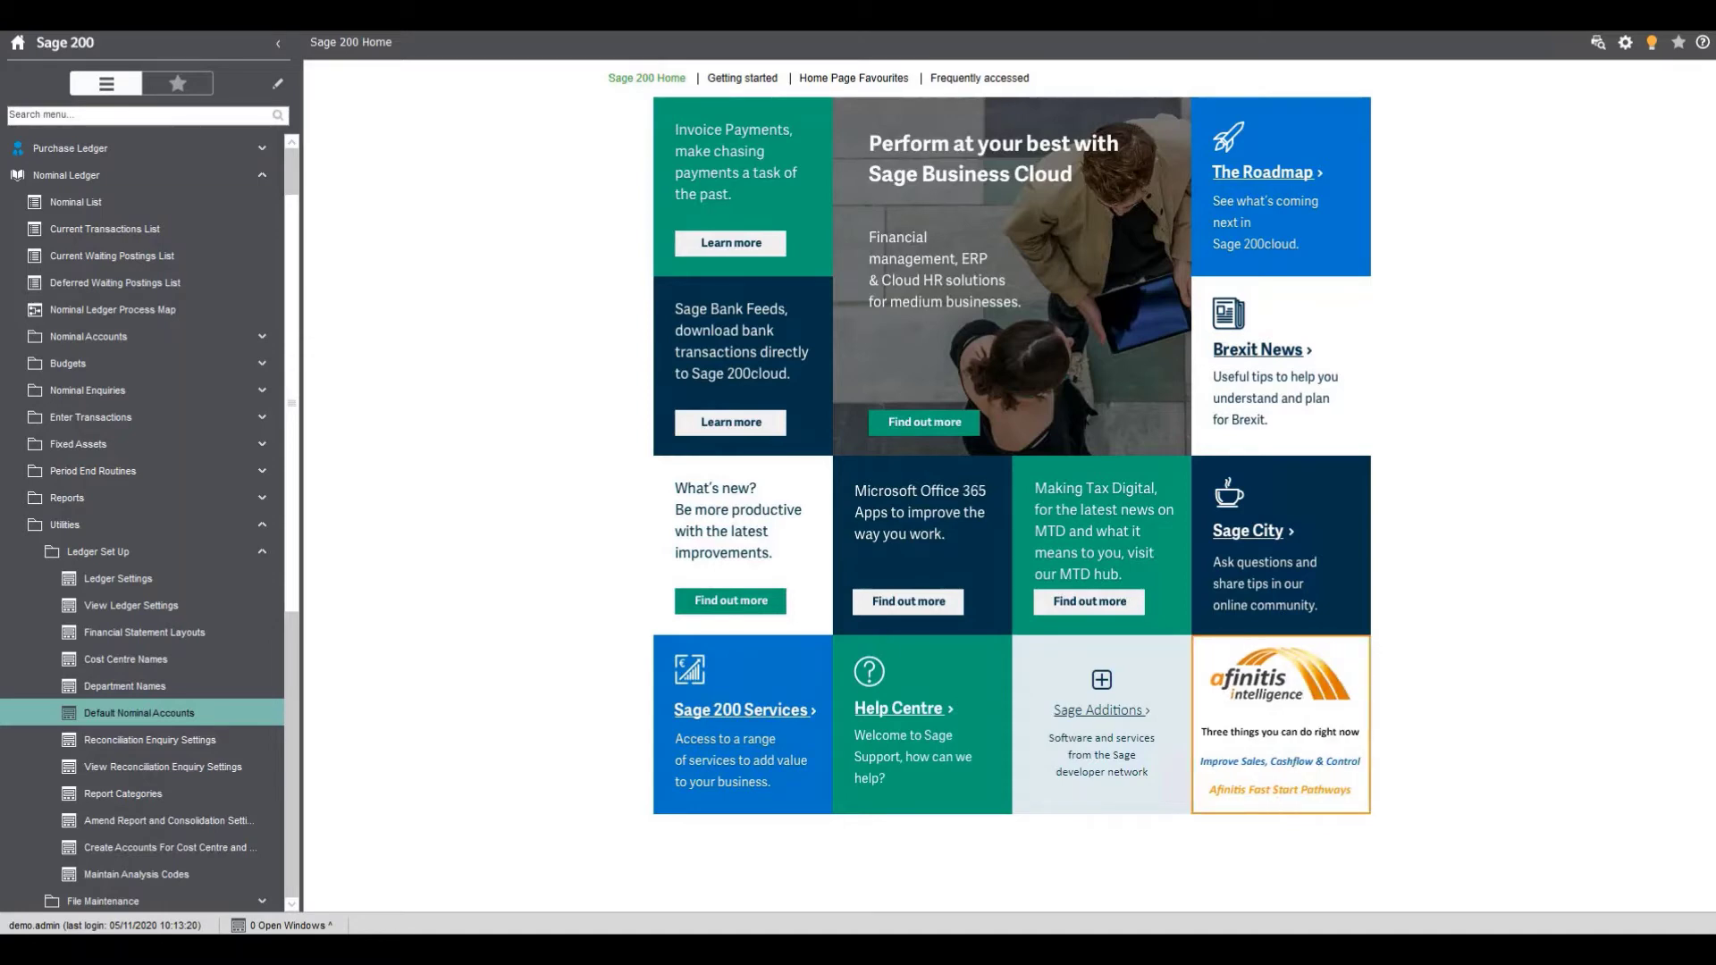
Step: Try Previous Year Journal Entry and dismiss the no-adjustment-period warning
{"action": "right_click", "coordinate": [166, 471]}
{"action": "left_click", "coordinate": [210, 499]}
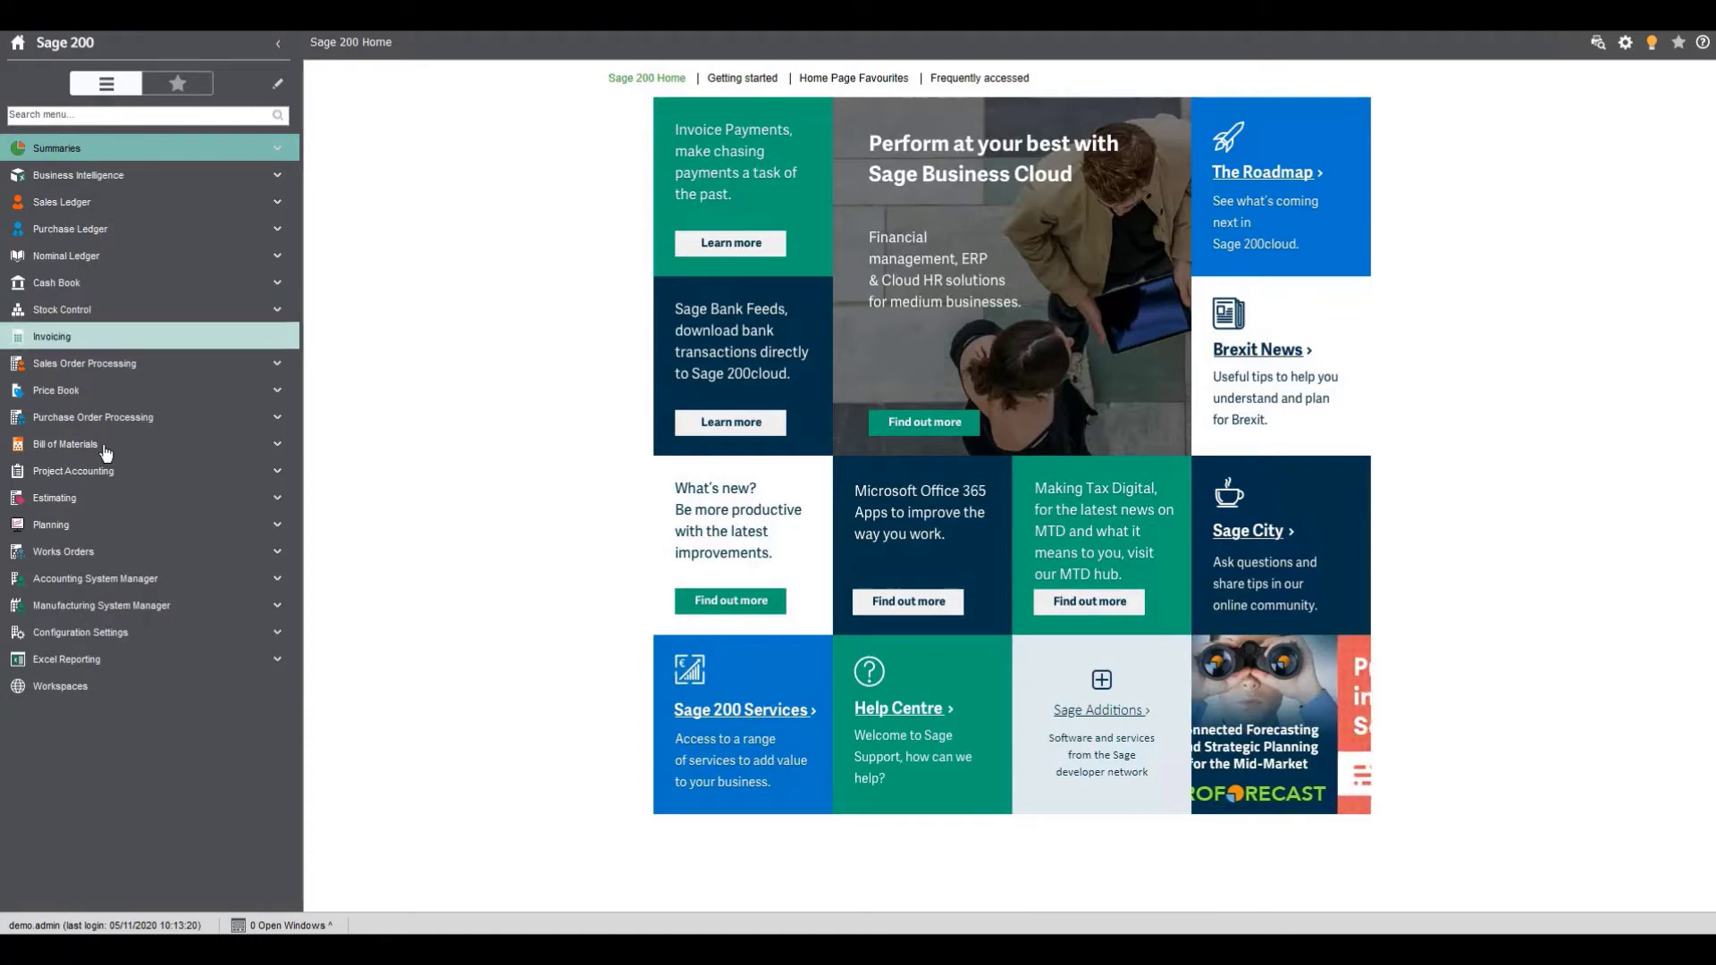
{"action": "left_click", "coordinate": [75, 259]}
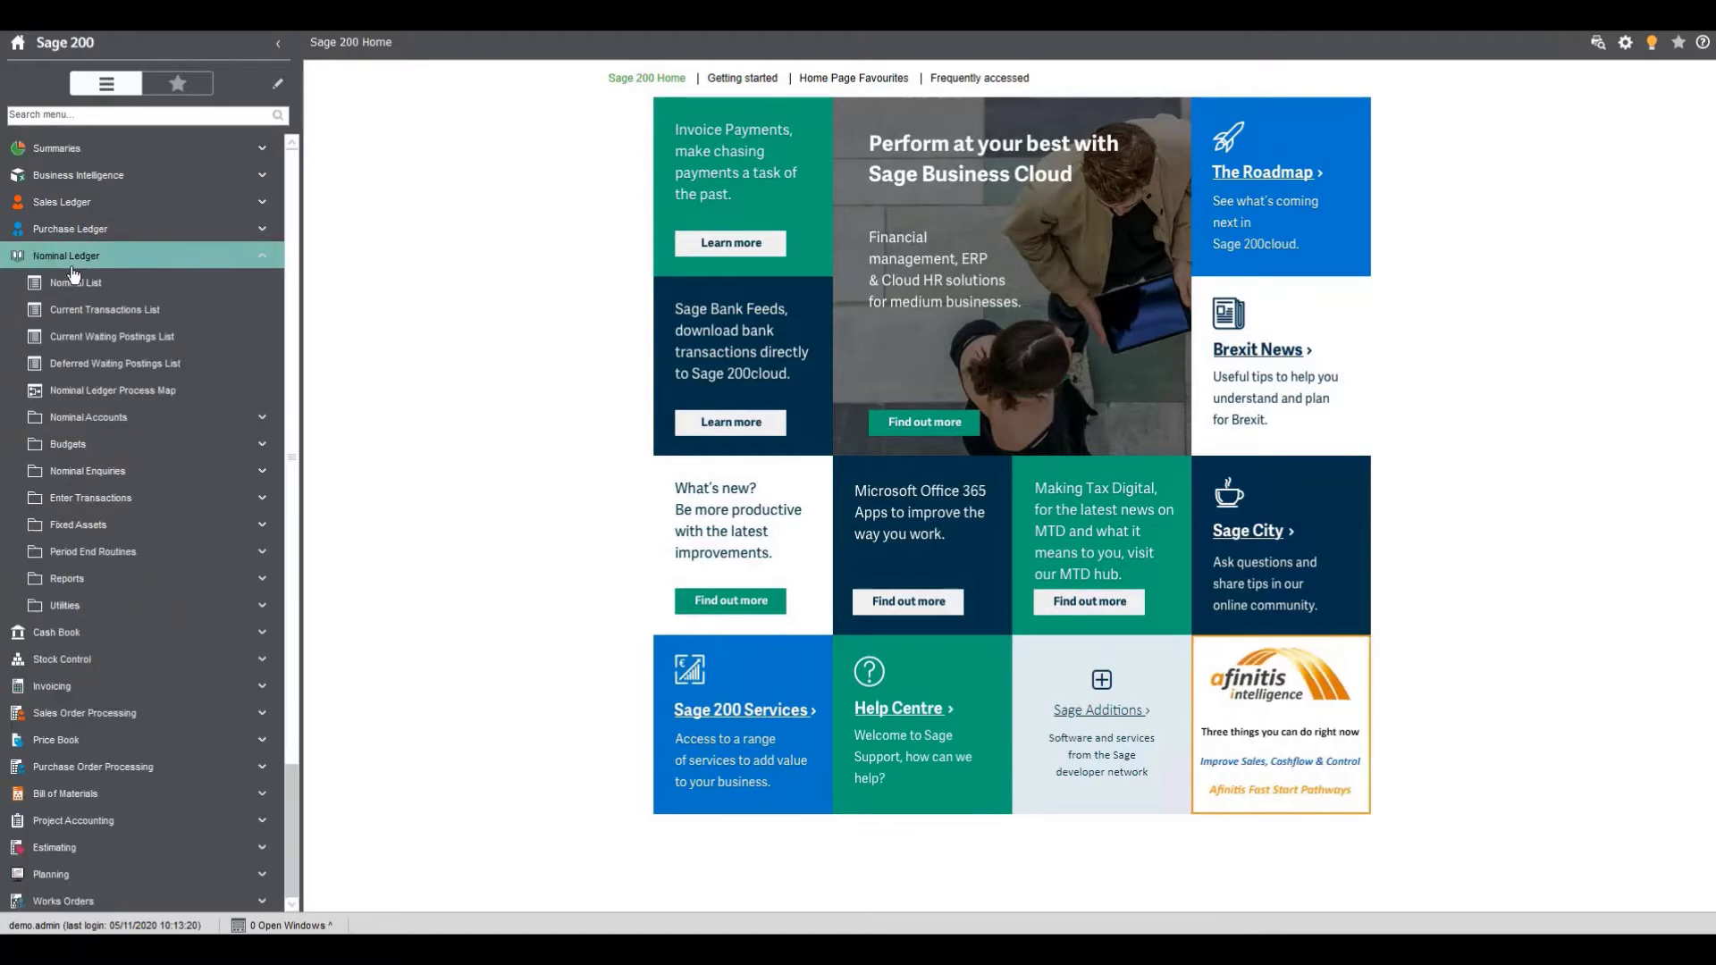
{"action": "left_click", "coordinate": [119, 497]}
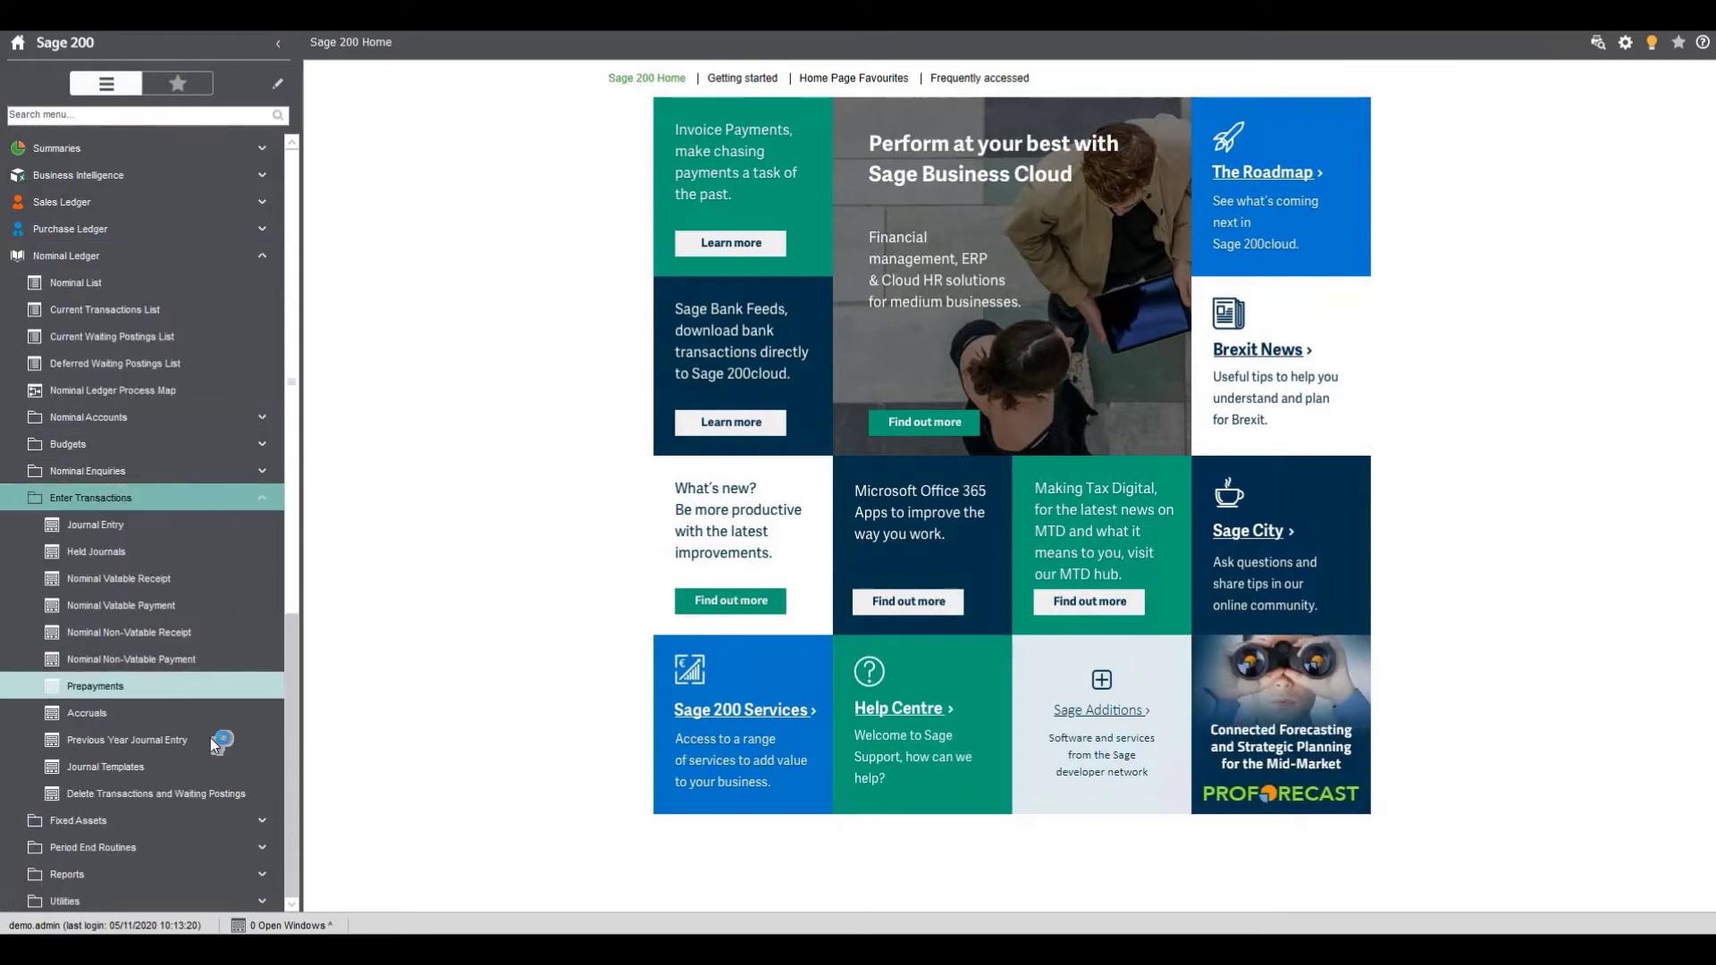
{"action": "left_click", "coordinate": [171, 738]}
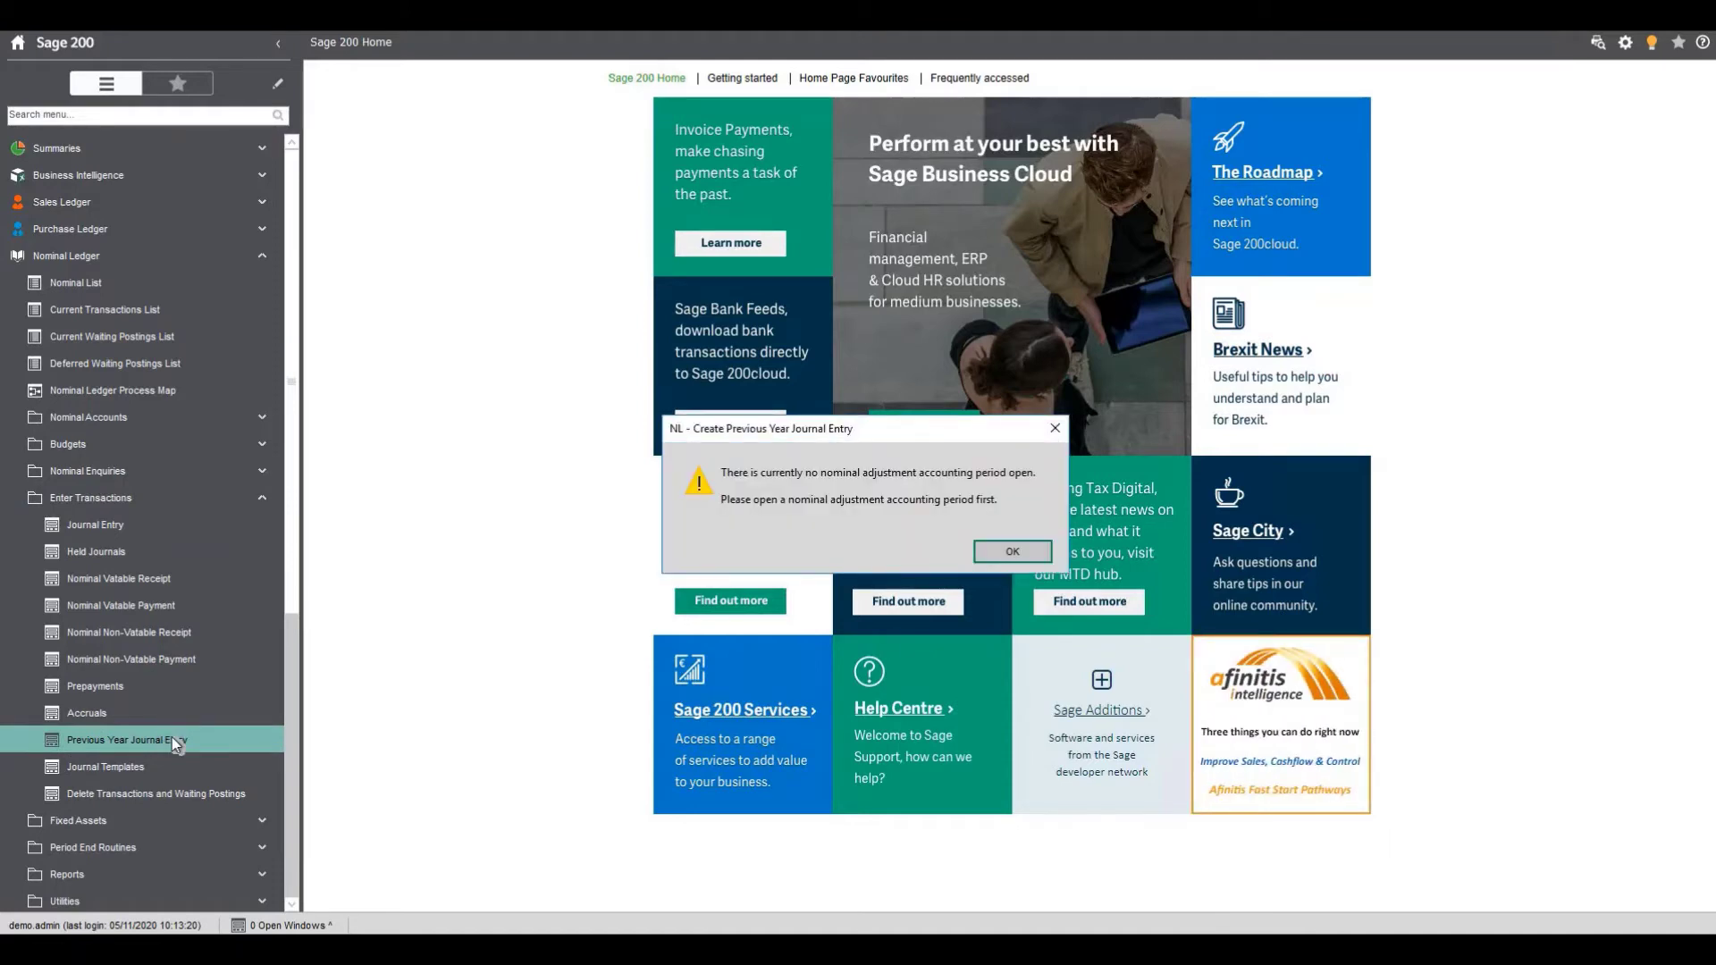
{"action": "left_click", "coordinate": [998, 554]}
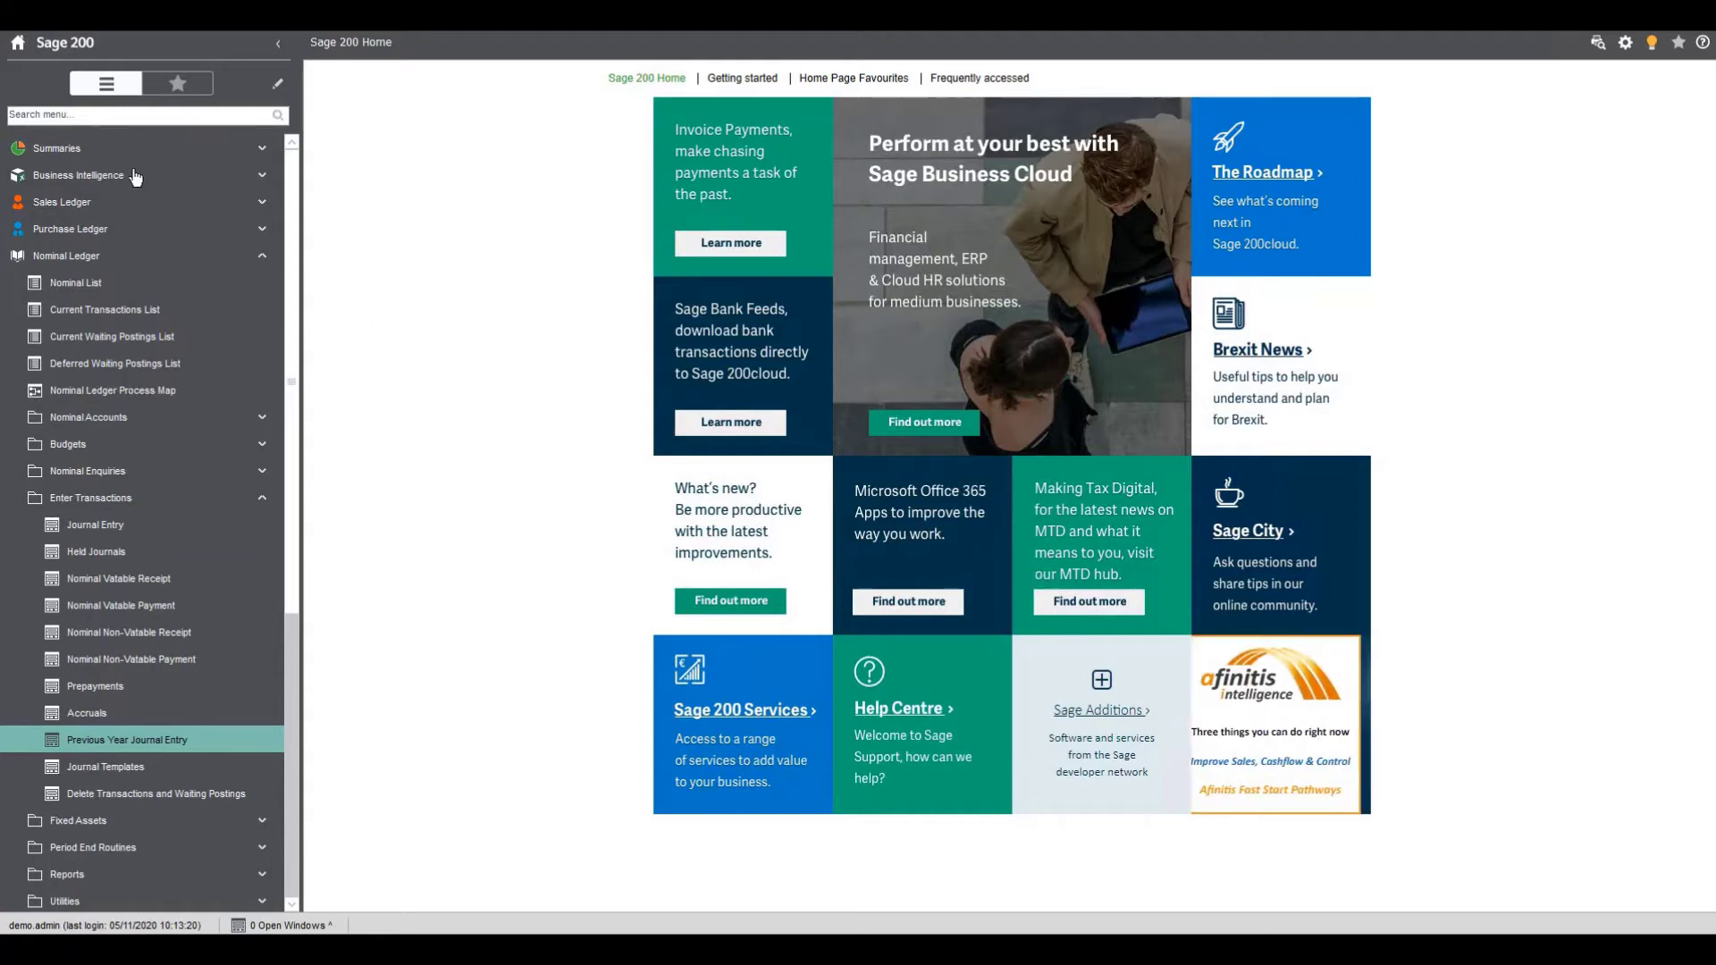
Step: Collapse the navigation tree and expand Nominal Ledger > Period End Routines
{"action": "right_click", "coordinate": [125, 335]}
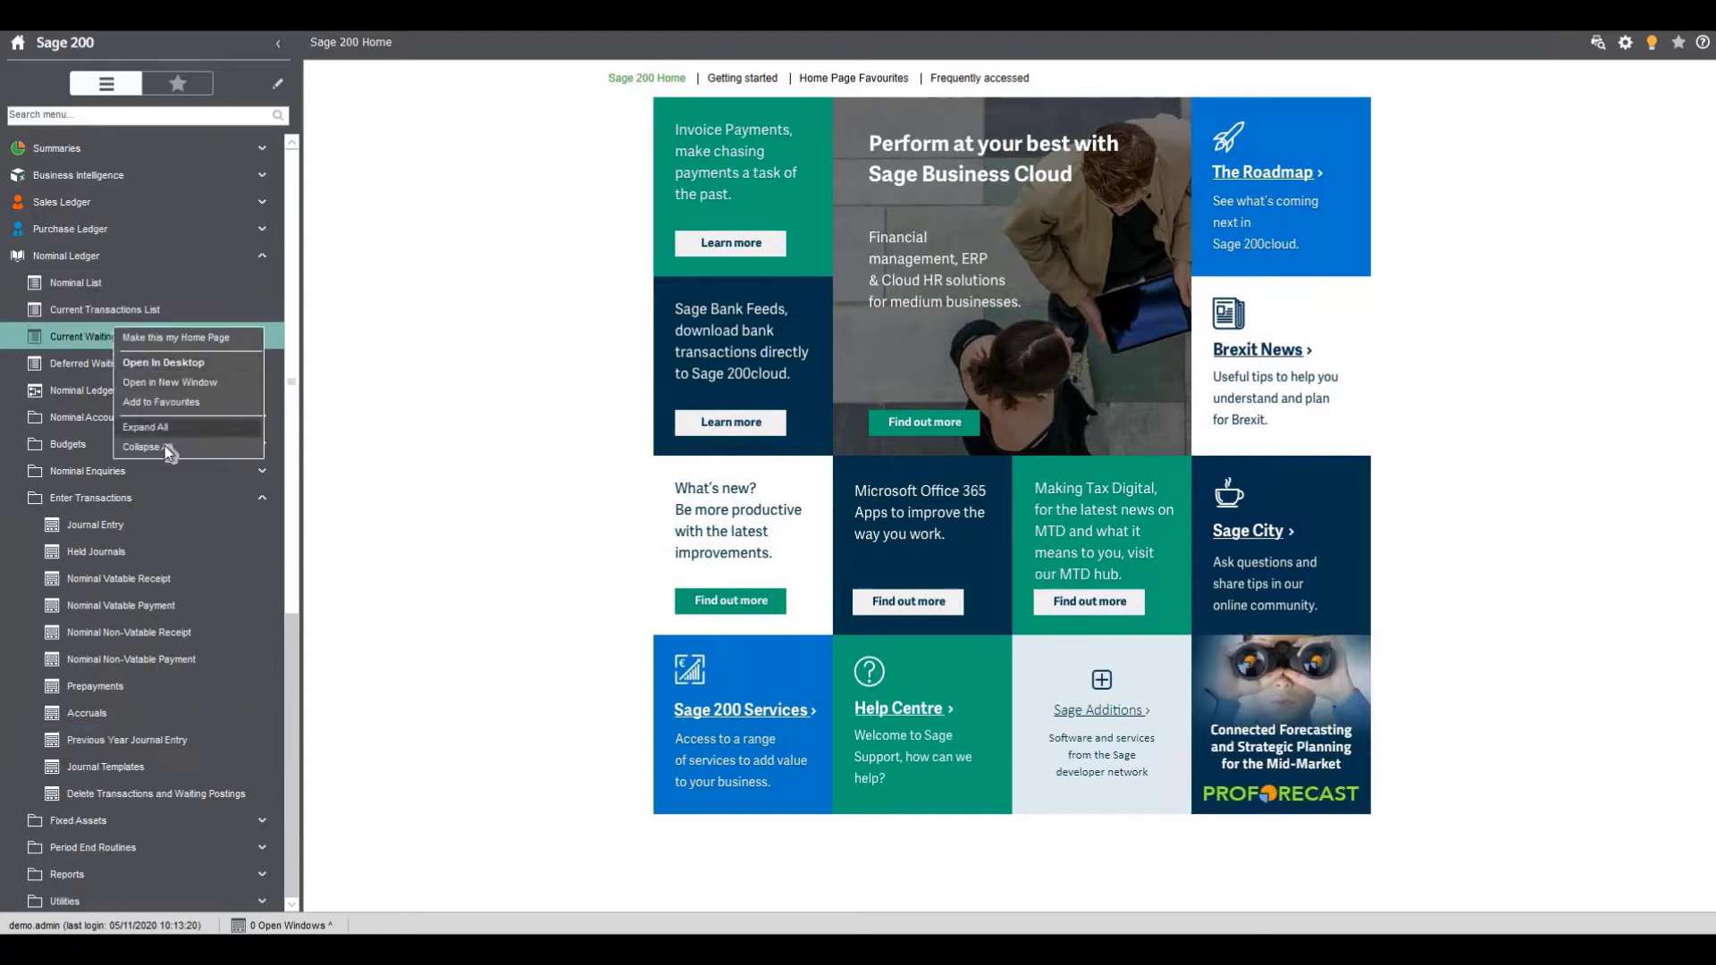
{"action": "left_click", "coordinate": [165, 445]}
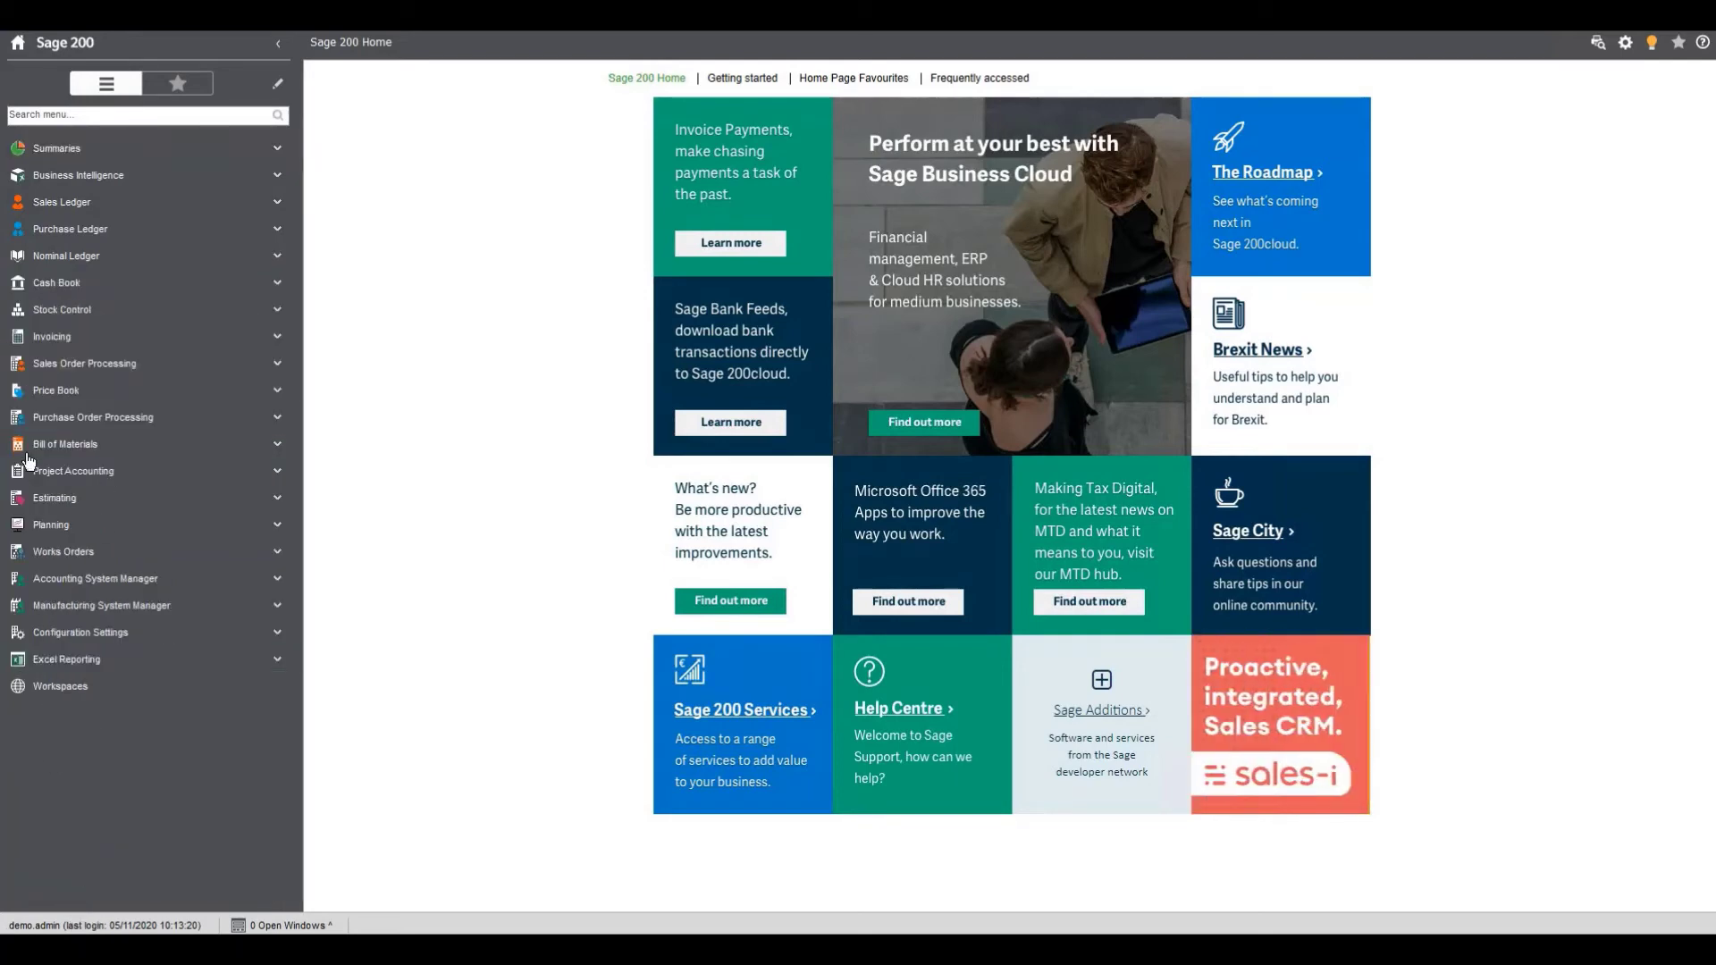
{"action": "left_click", "coordinate": [94, 256]}
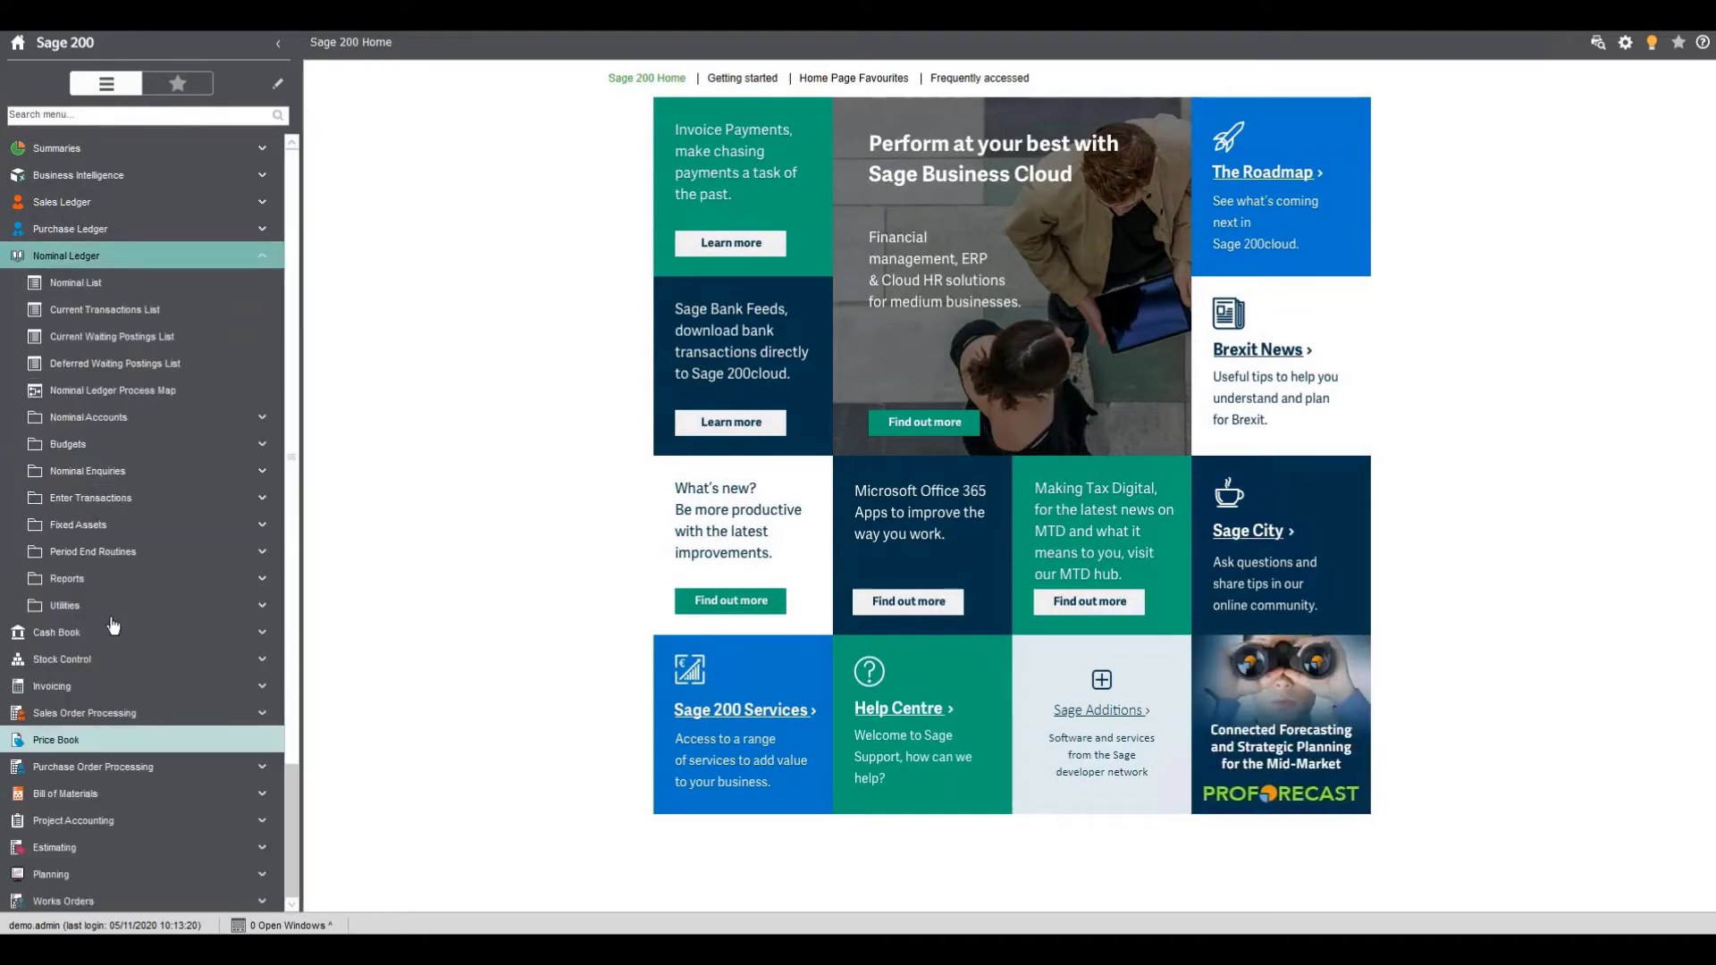
{"action": "left_click", "coordinate": [112, 552]}
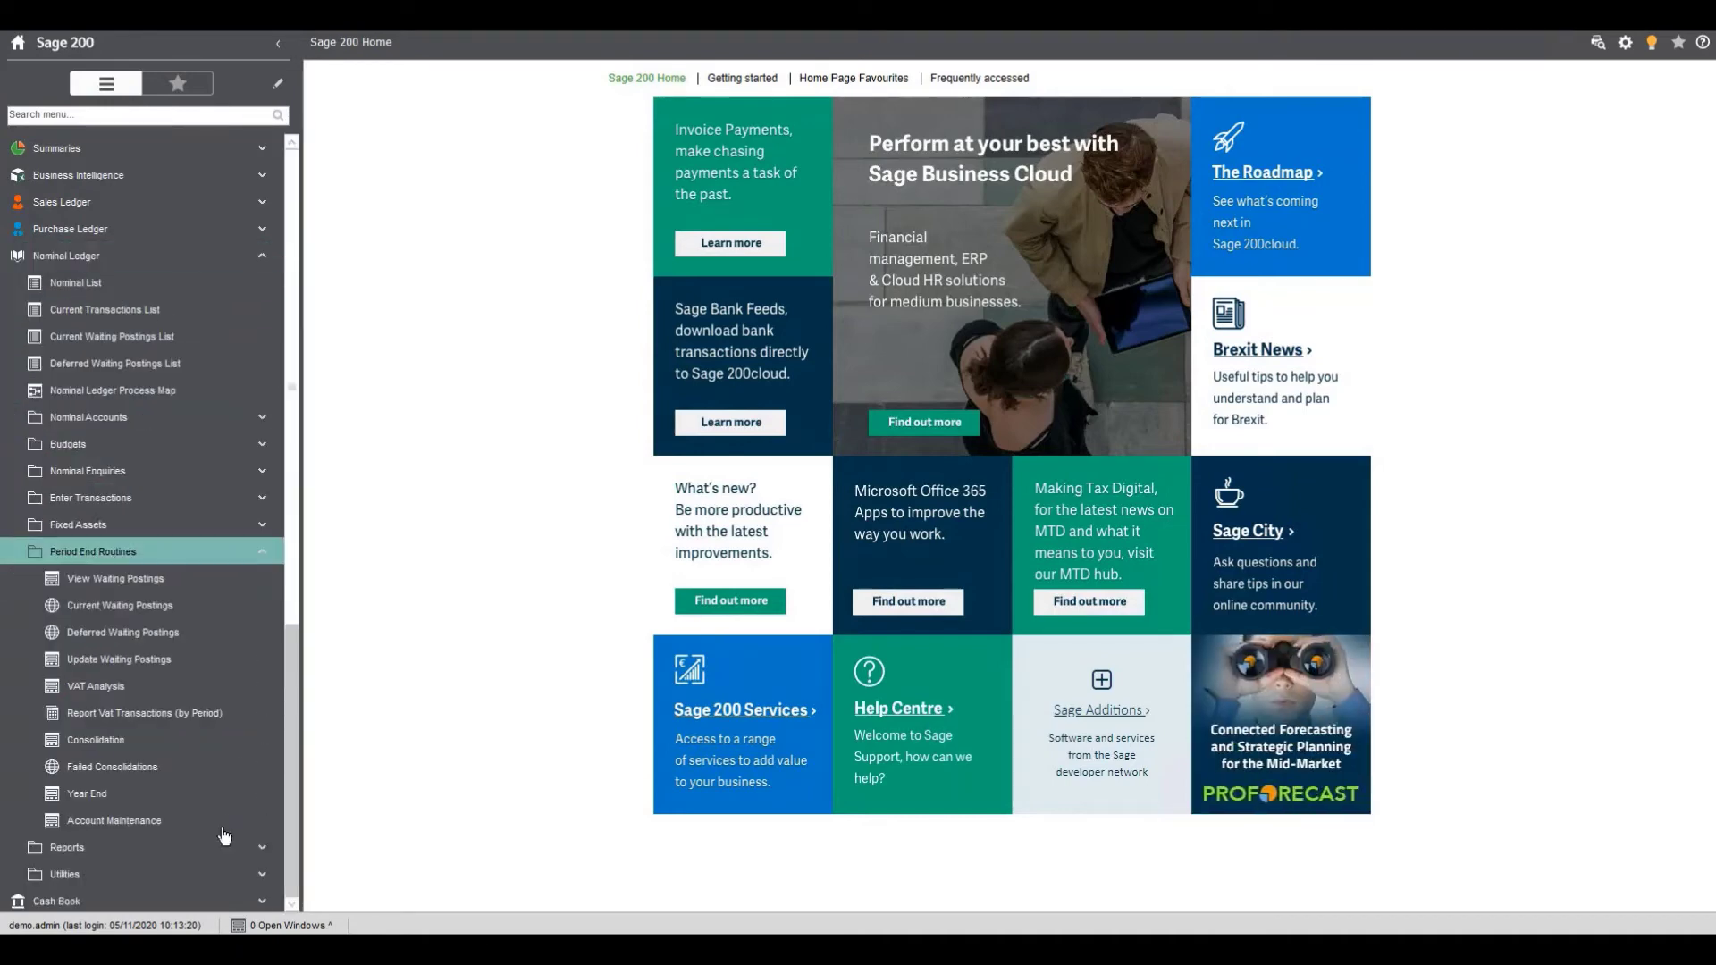
Step: Run Year End after confirming the final trial balance and financial statements reports were produced
{"action": "left_click", "coordinate": [127, 798]}
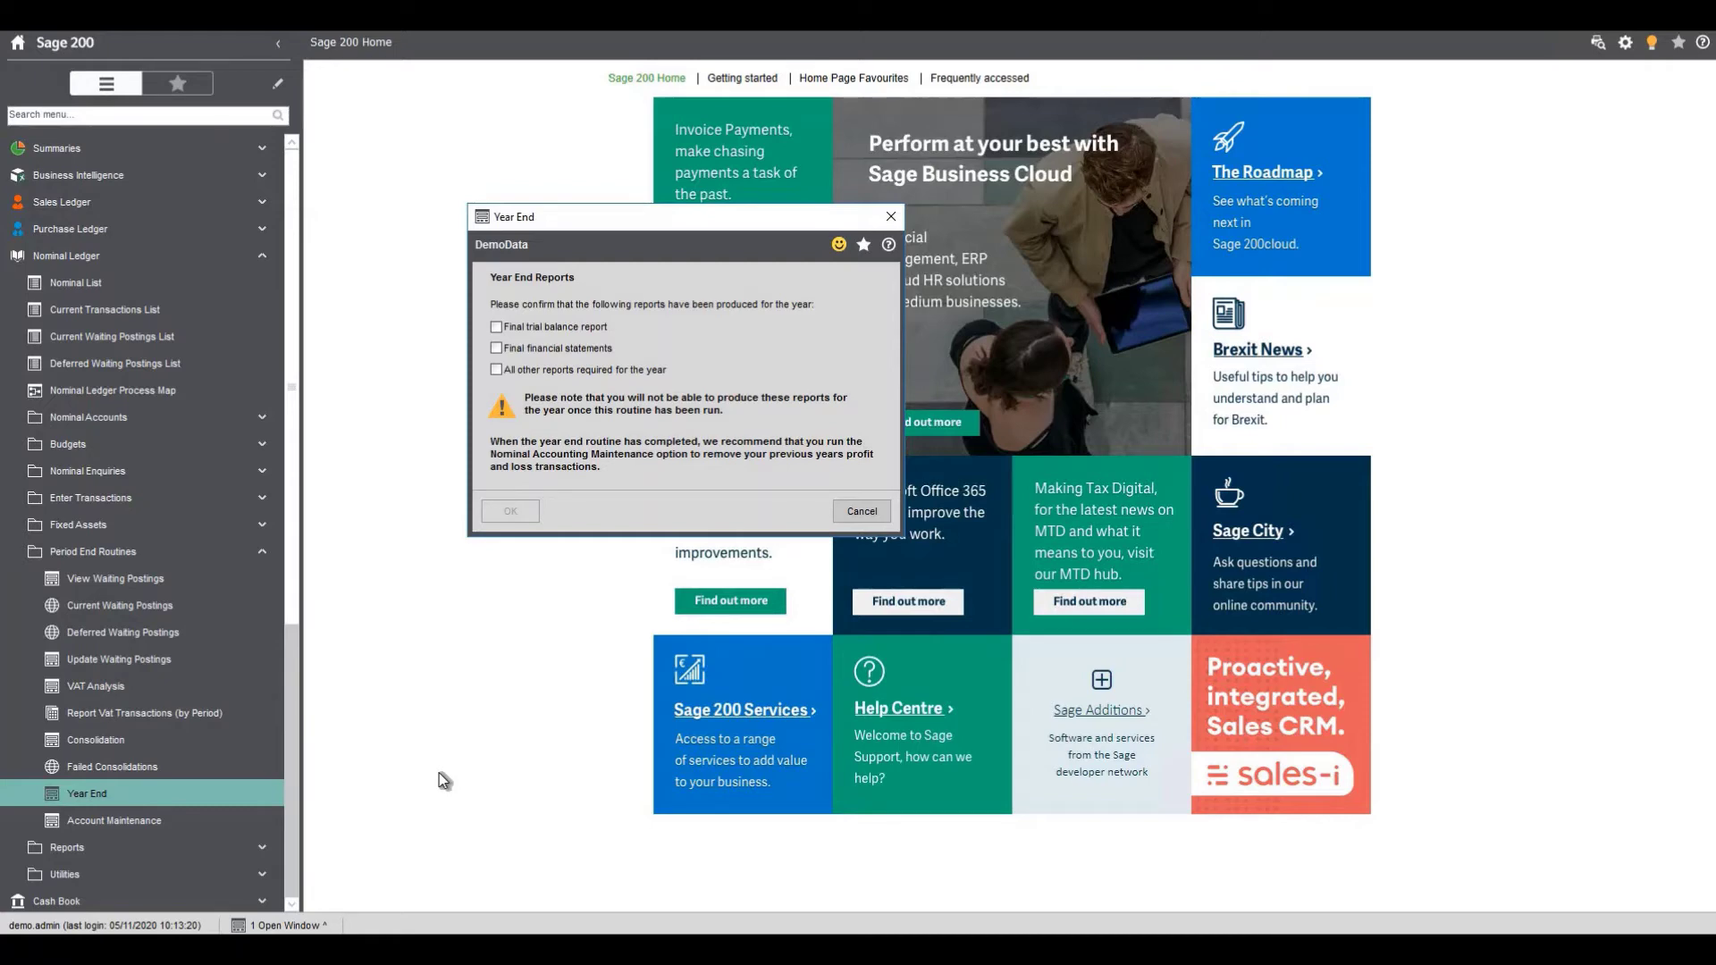
{"action": "left_click", "coordinate": [498, 328]}
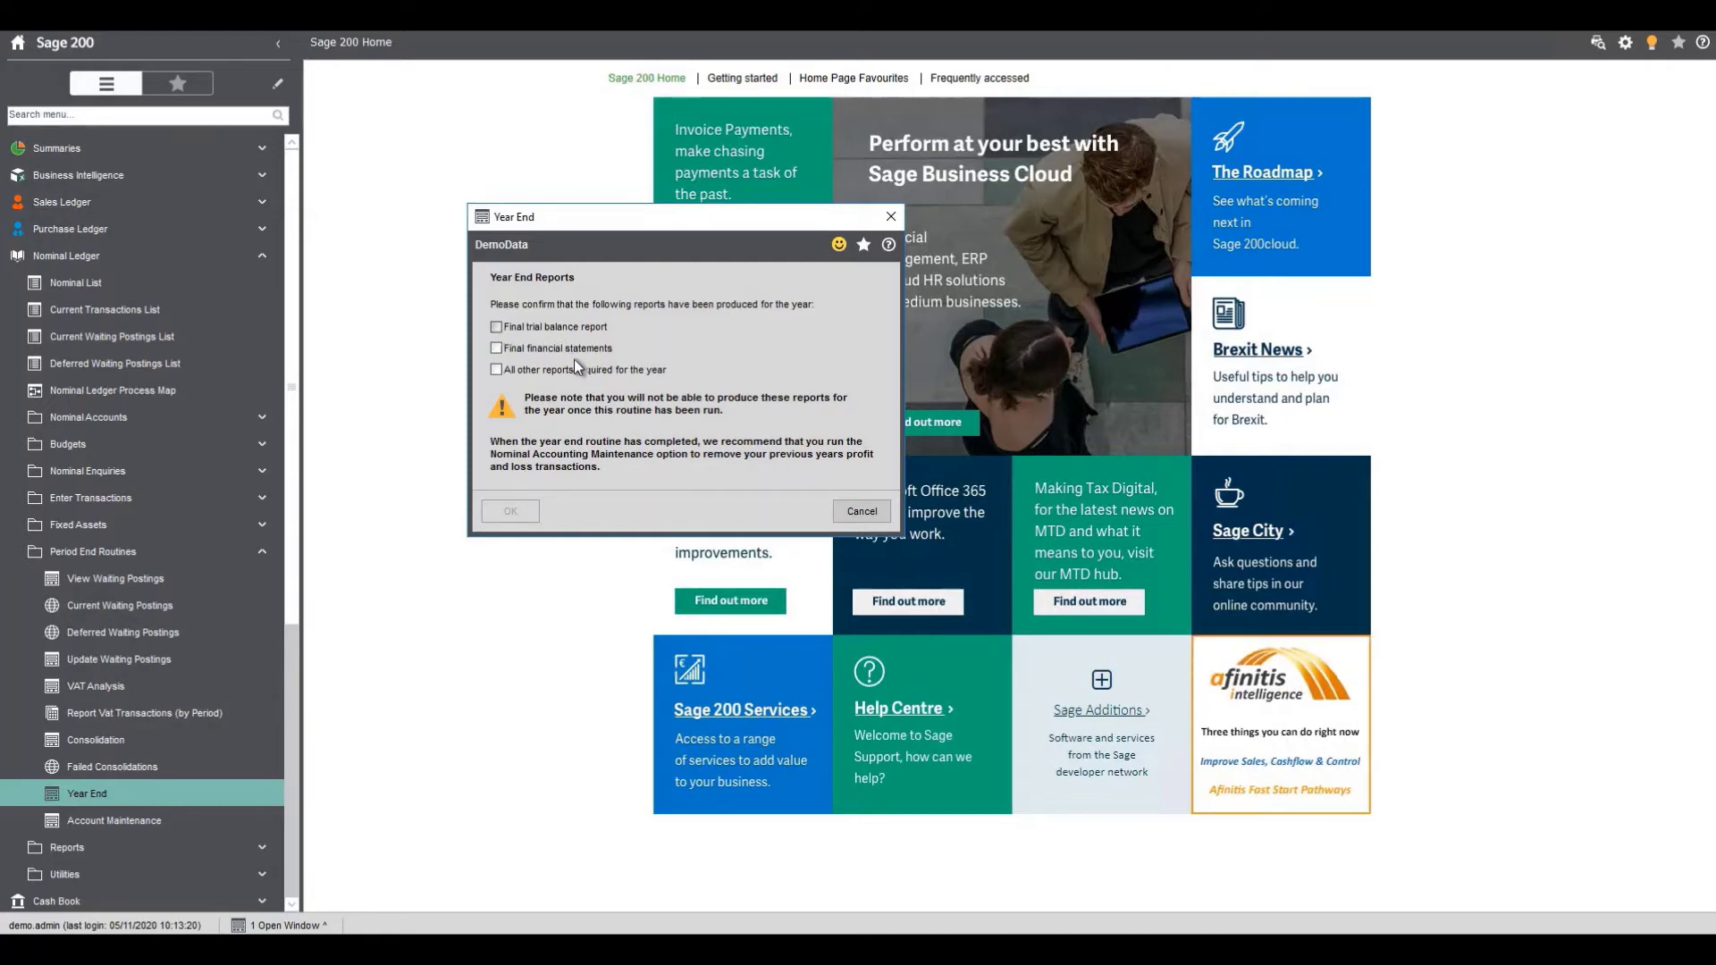
{"action": "left_click", "coordinate": [496, 348]}
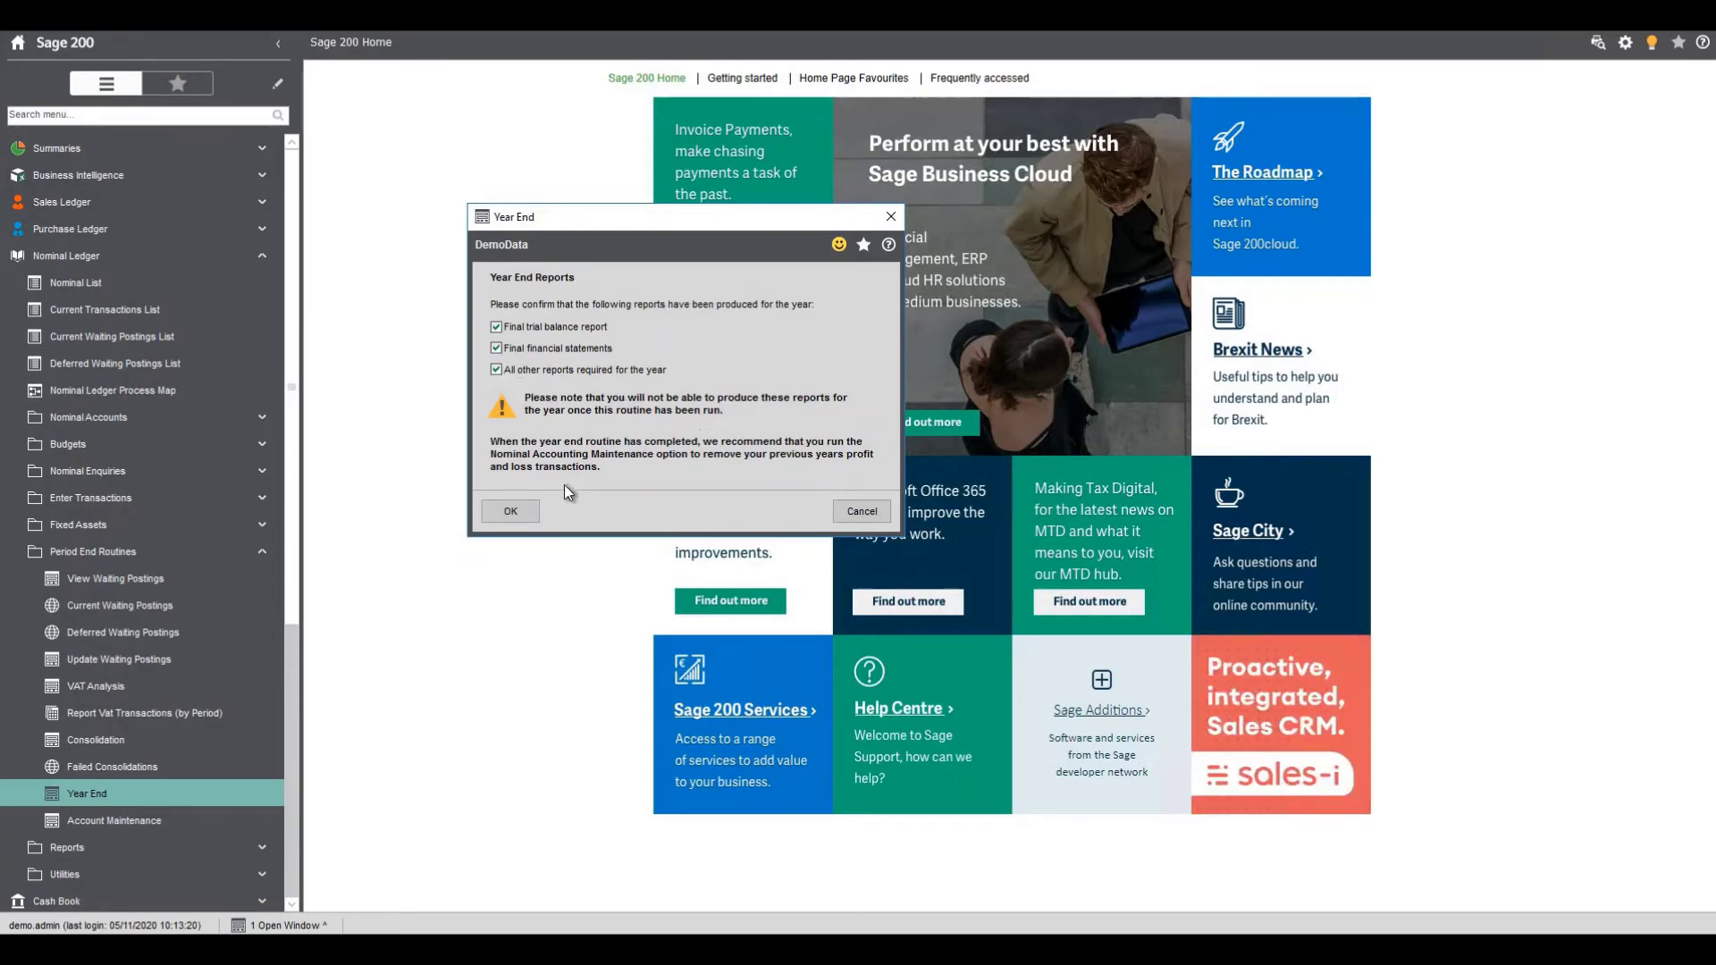
{"action": "left_click", "coordinate": [513, 510]}
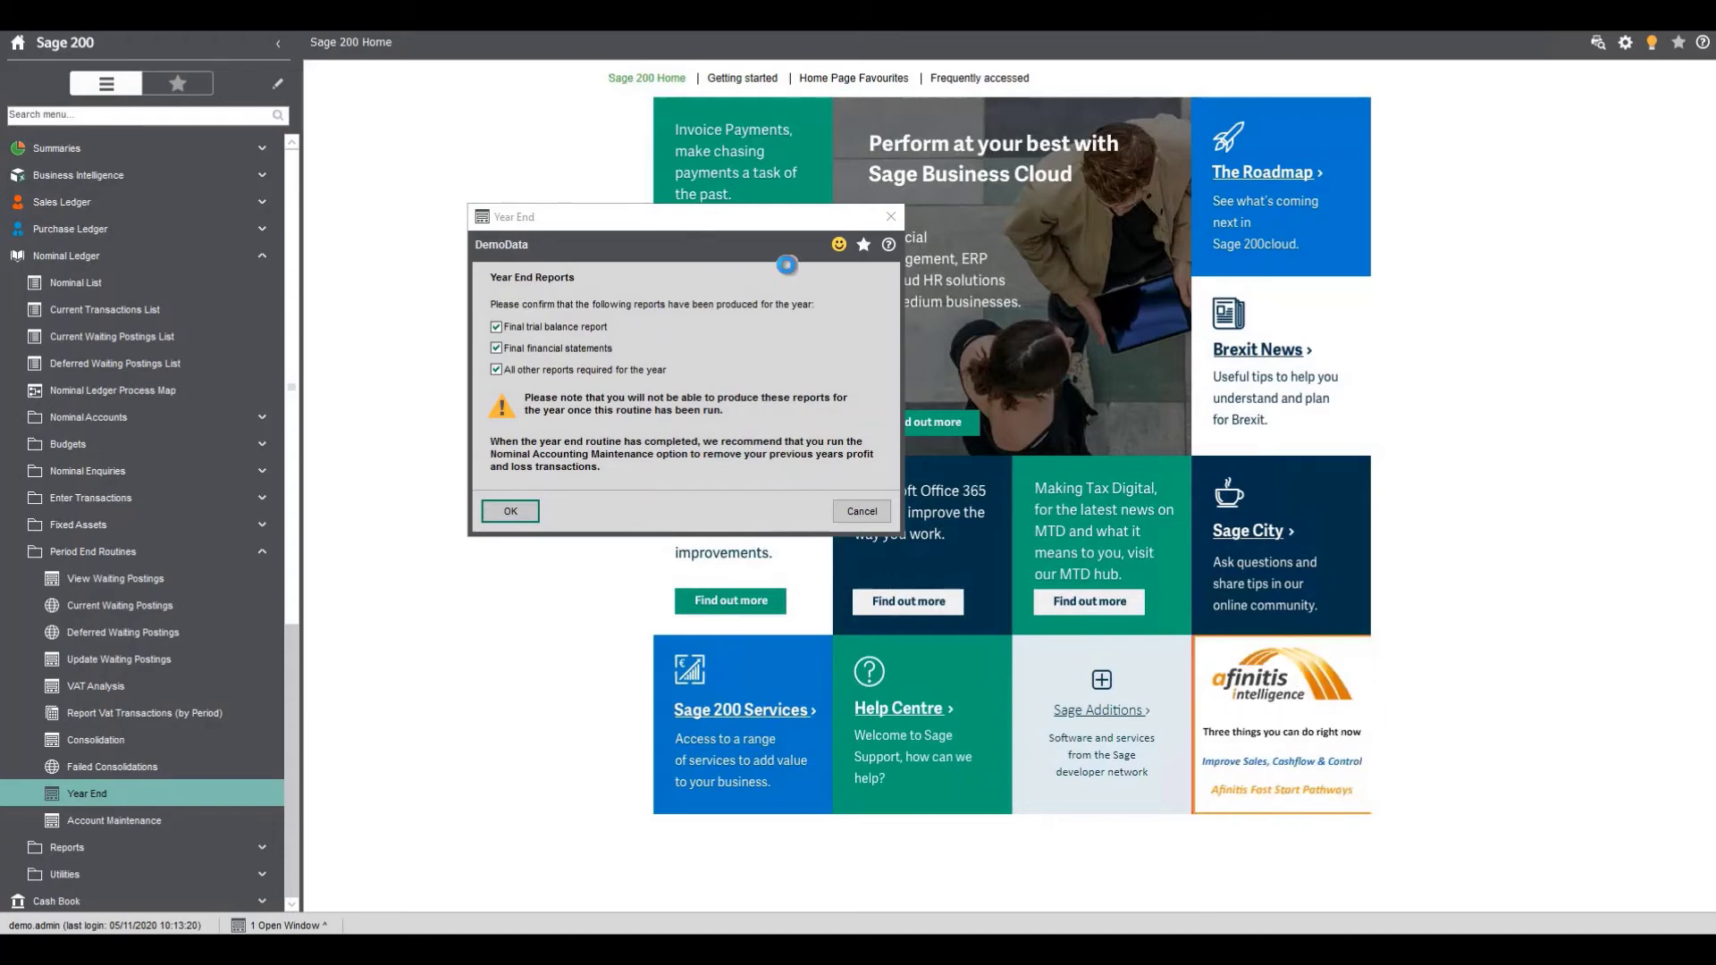
{"action": "key", "text": "Return"}
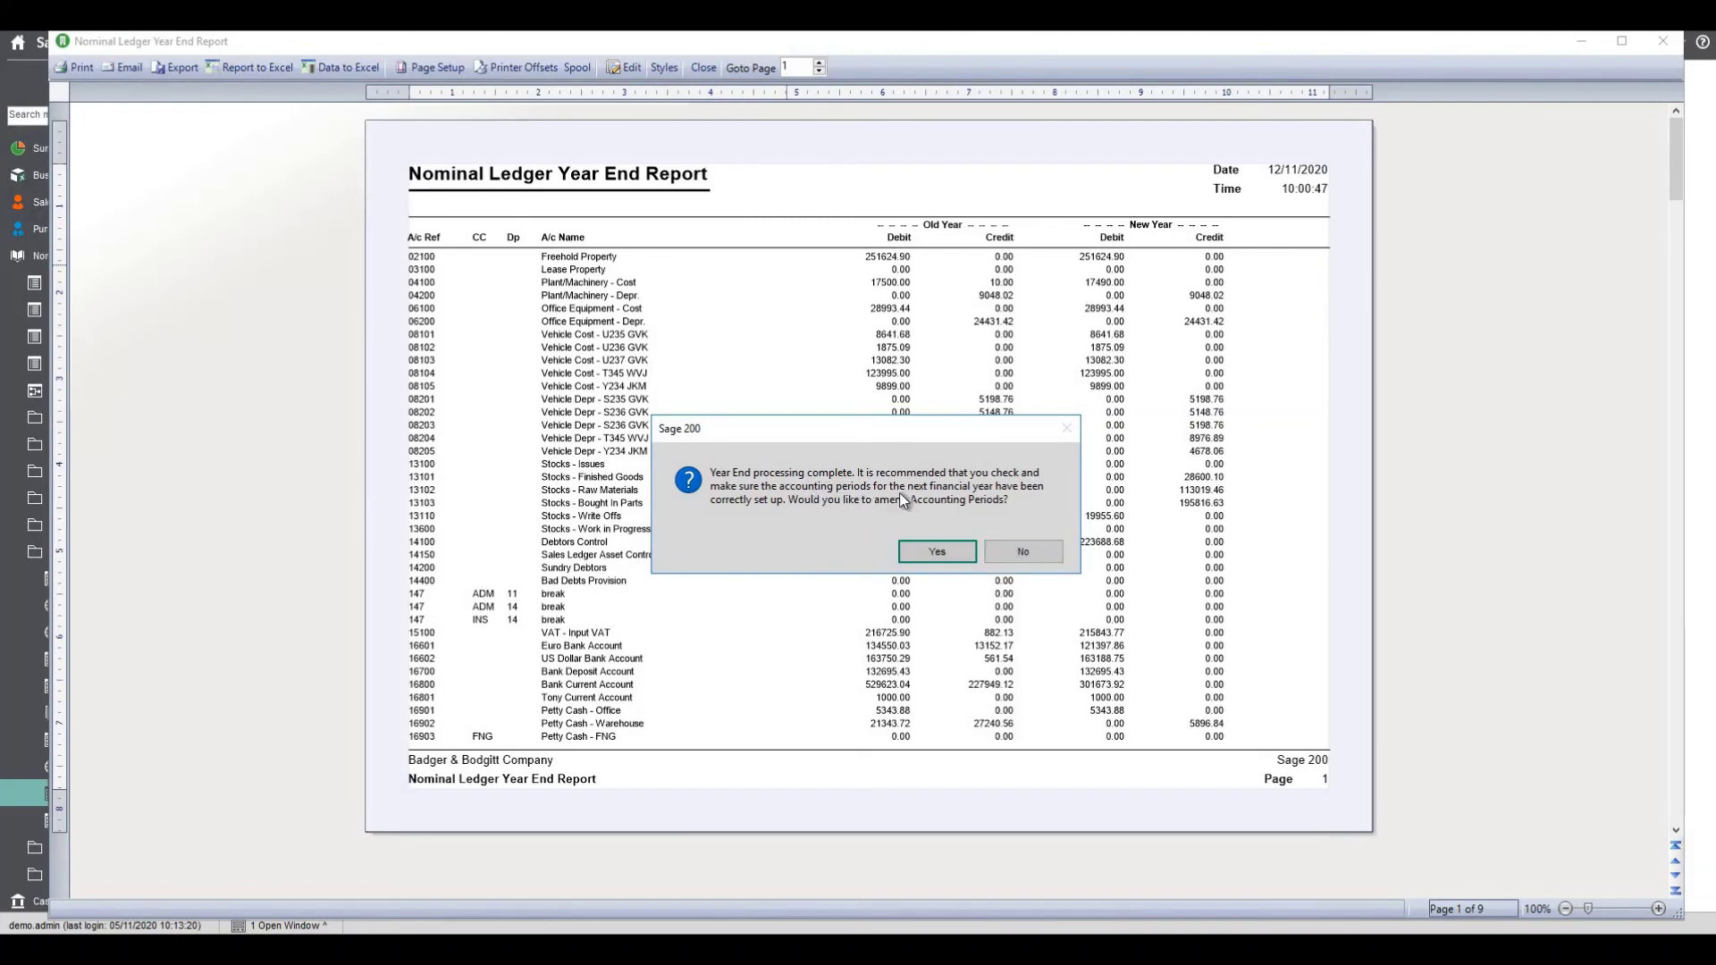
Step: Open period 1 (31/01/2021) for all modules and close the year end report
{"action": "left_click", "coordinate": [935, 551]}
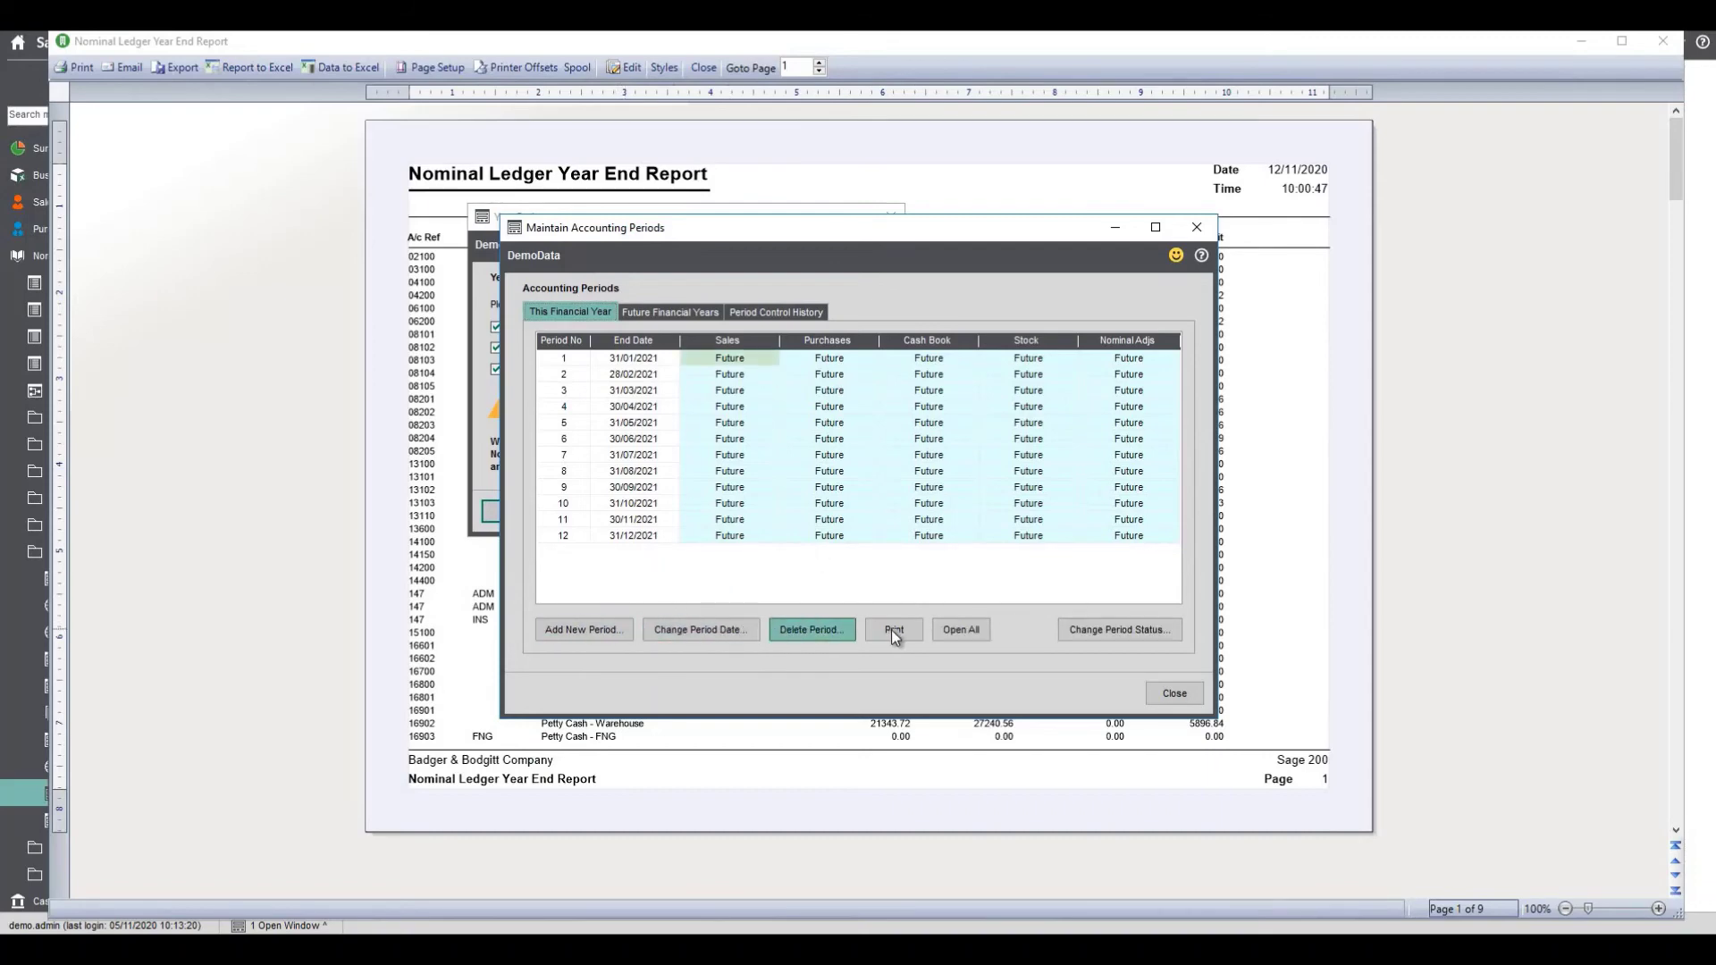
{"action": "left_click", "coordinate": [577, 362]}
{"action": "key", "text": "Return"}
{"action": "left_click", "coordinate": [931, 548]}
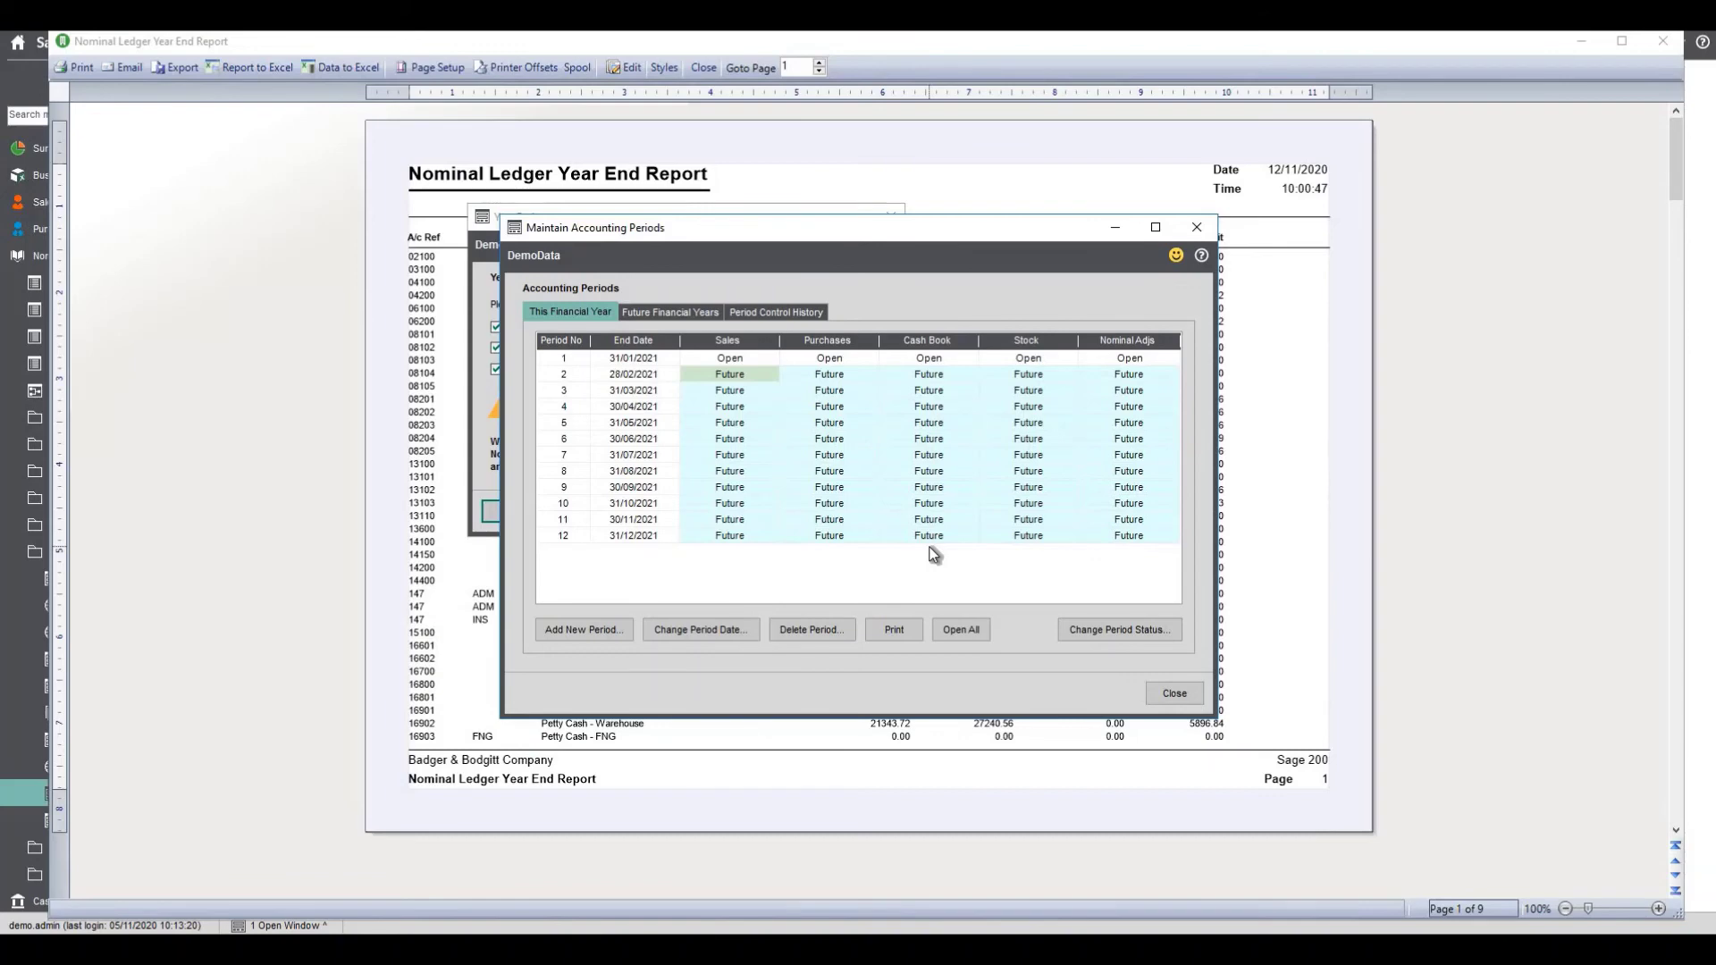
{"action": "left_click", "coordinate": [1176, 694]}
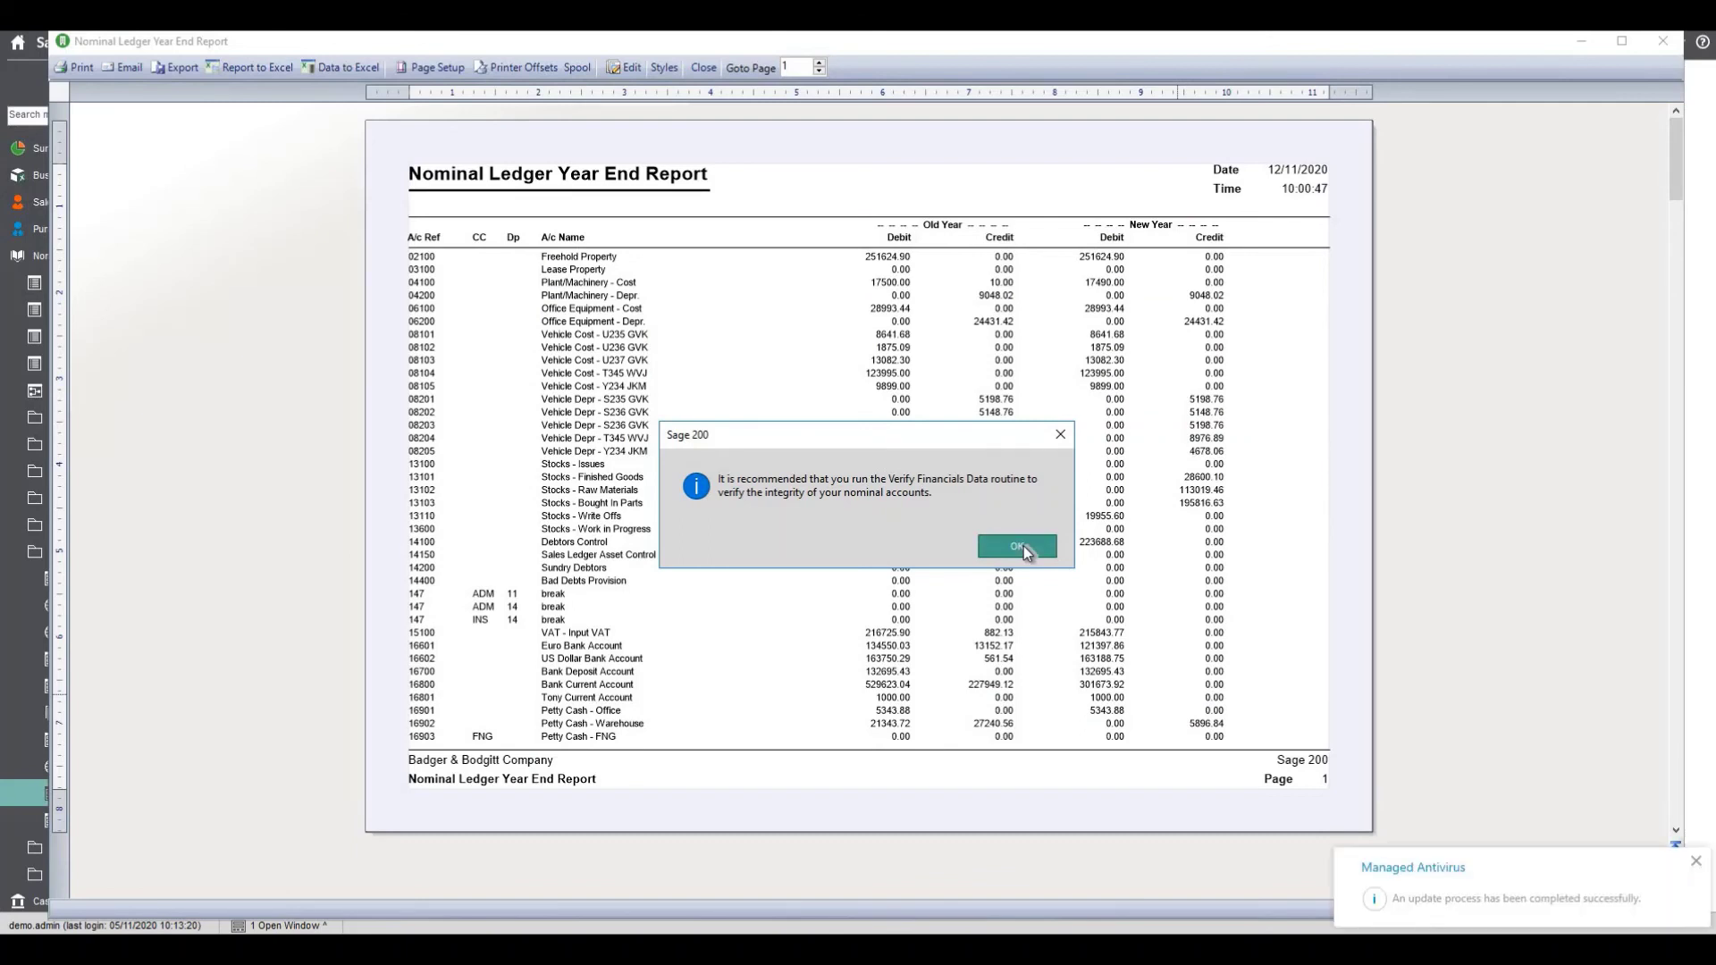
{"action": "left_click", "coordinate": [1022, 545]}
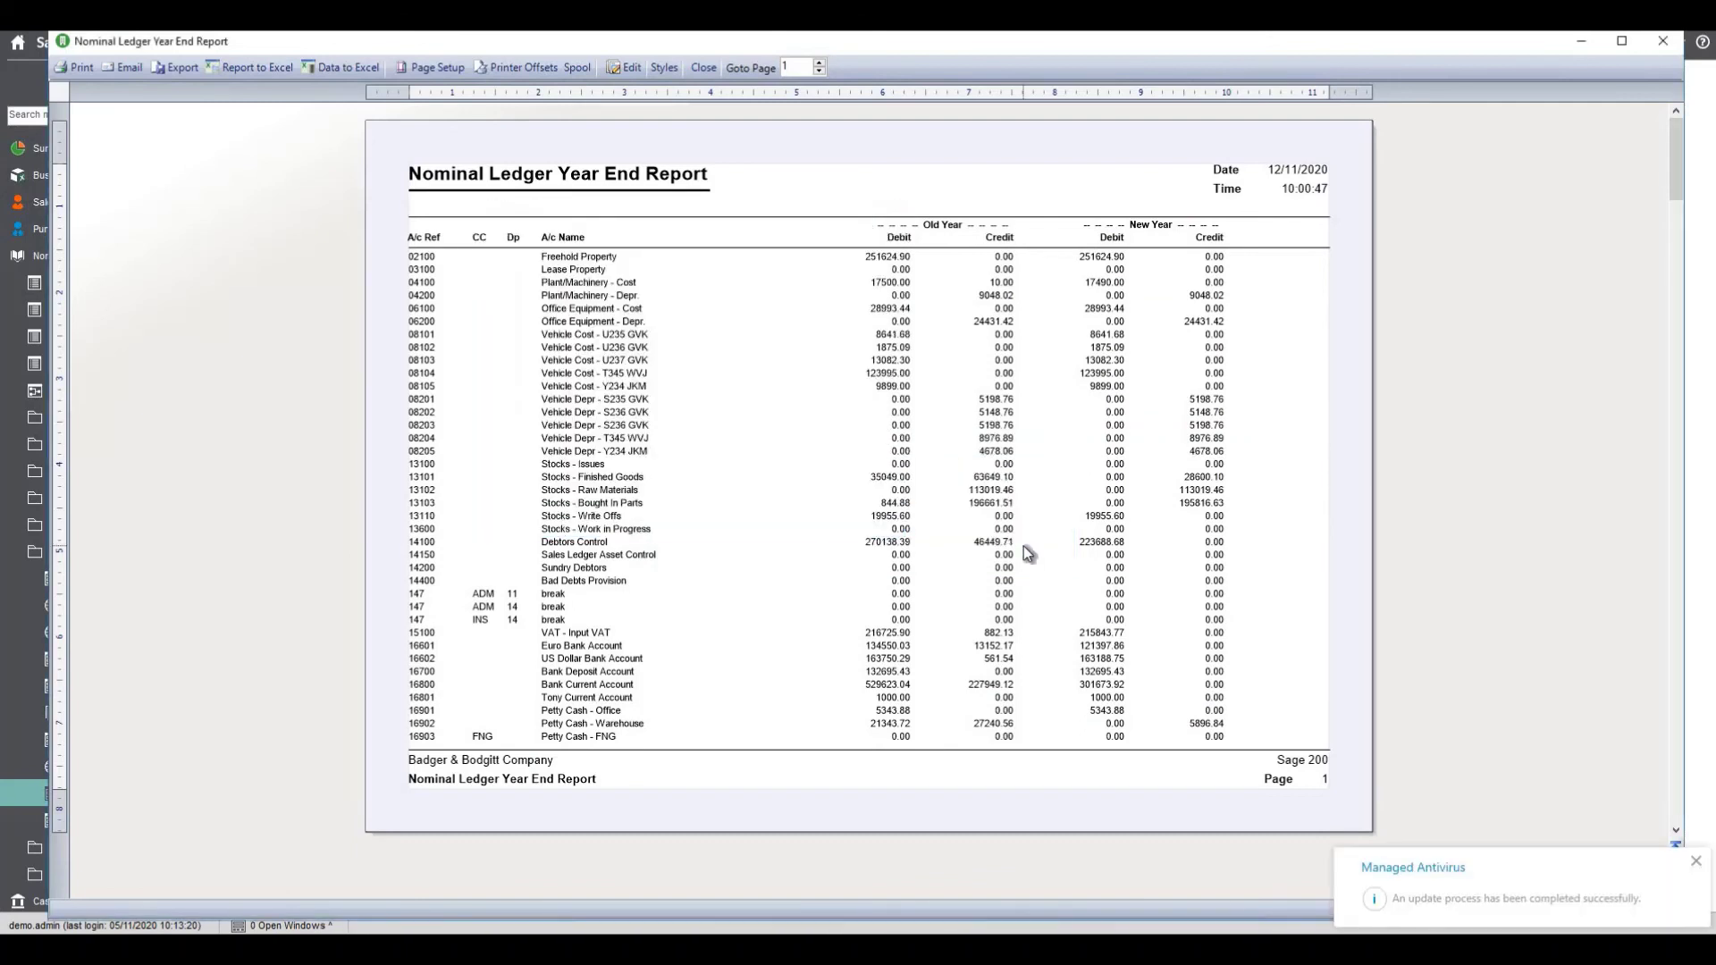
{"action": "left_click", "coordinate": [1661, 41]}
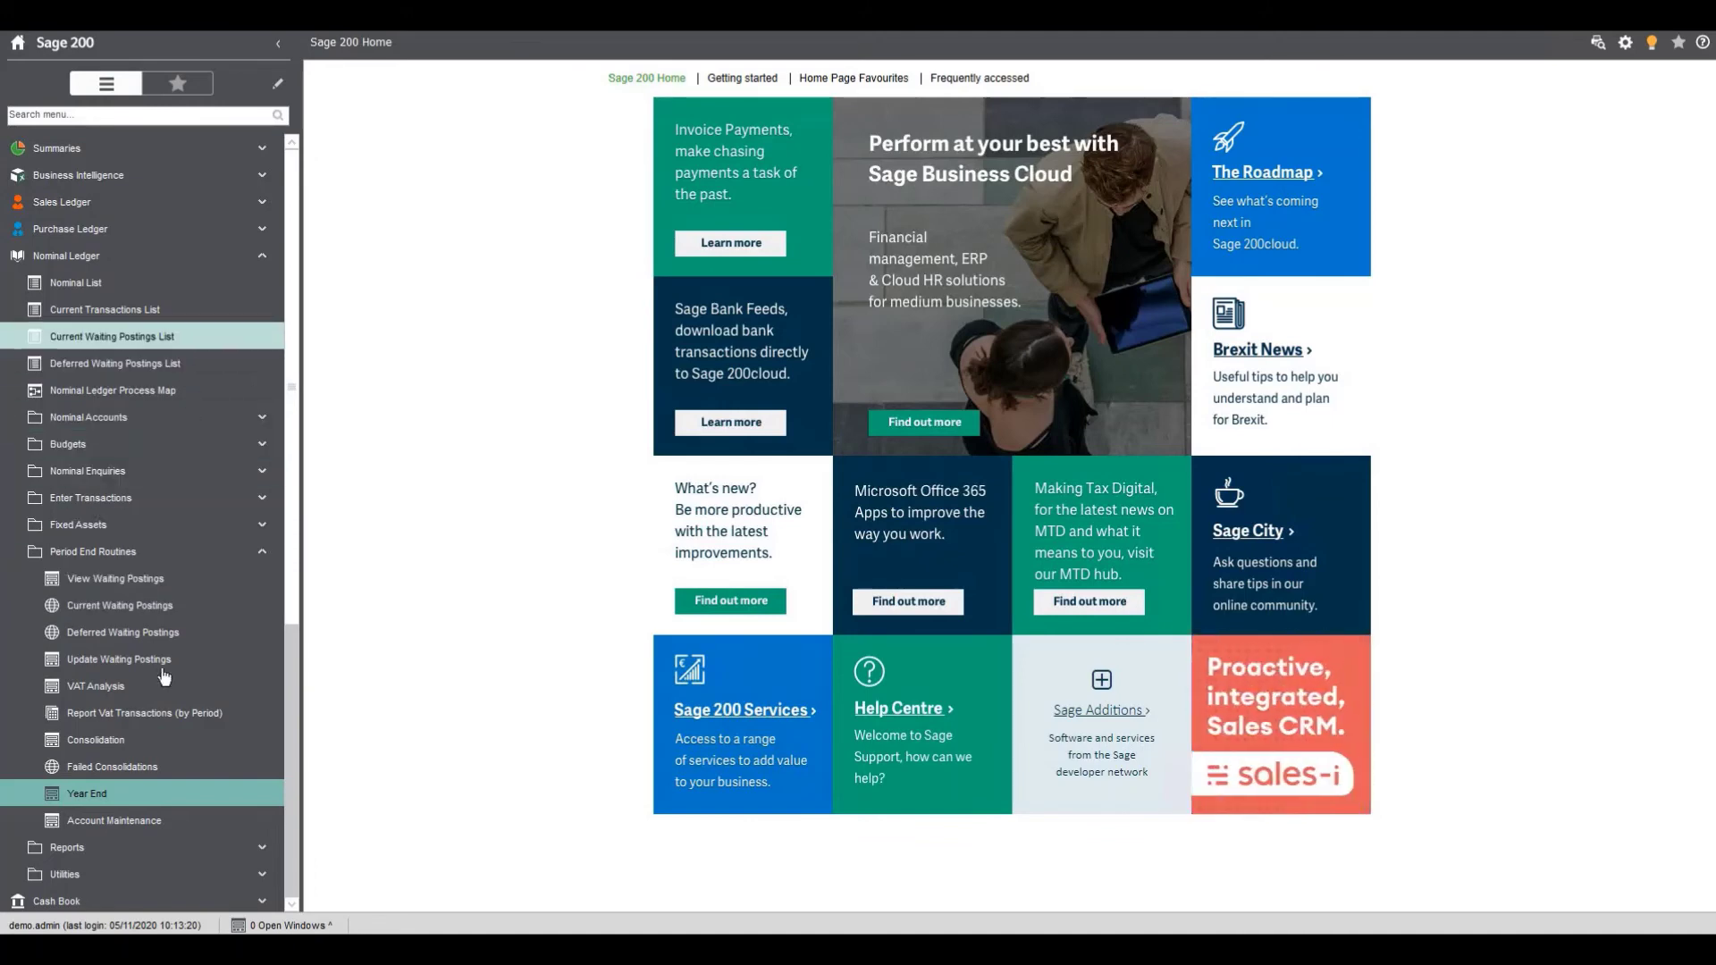
Step: Run Account Maintenance with 'Remove profit and loss transactions from previous financial year' ticked
{"action": "left_click", "coordinate": [141, 822]}
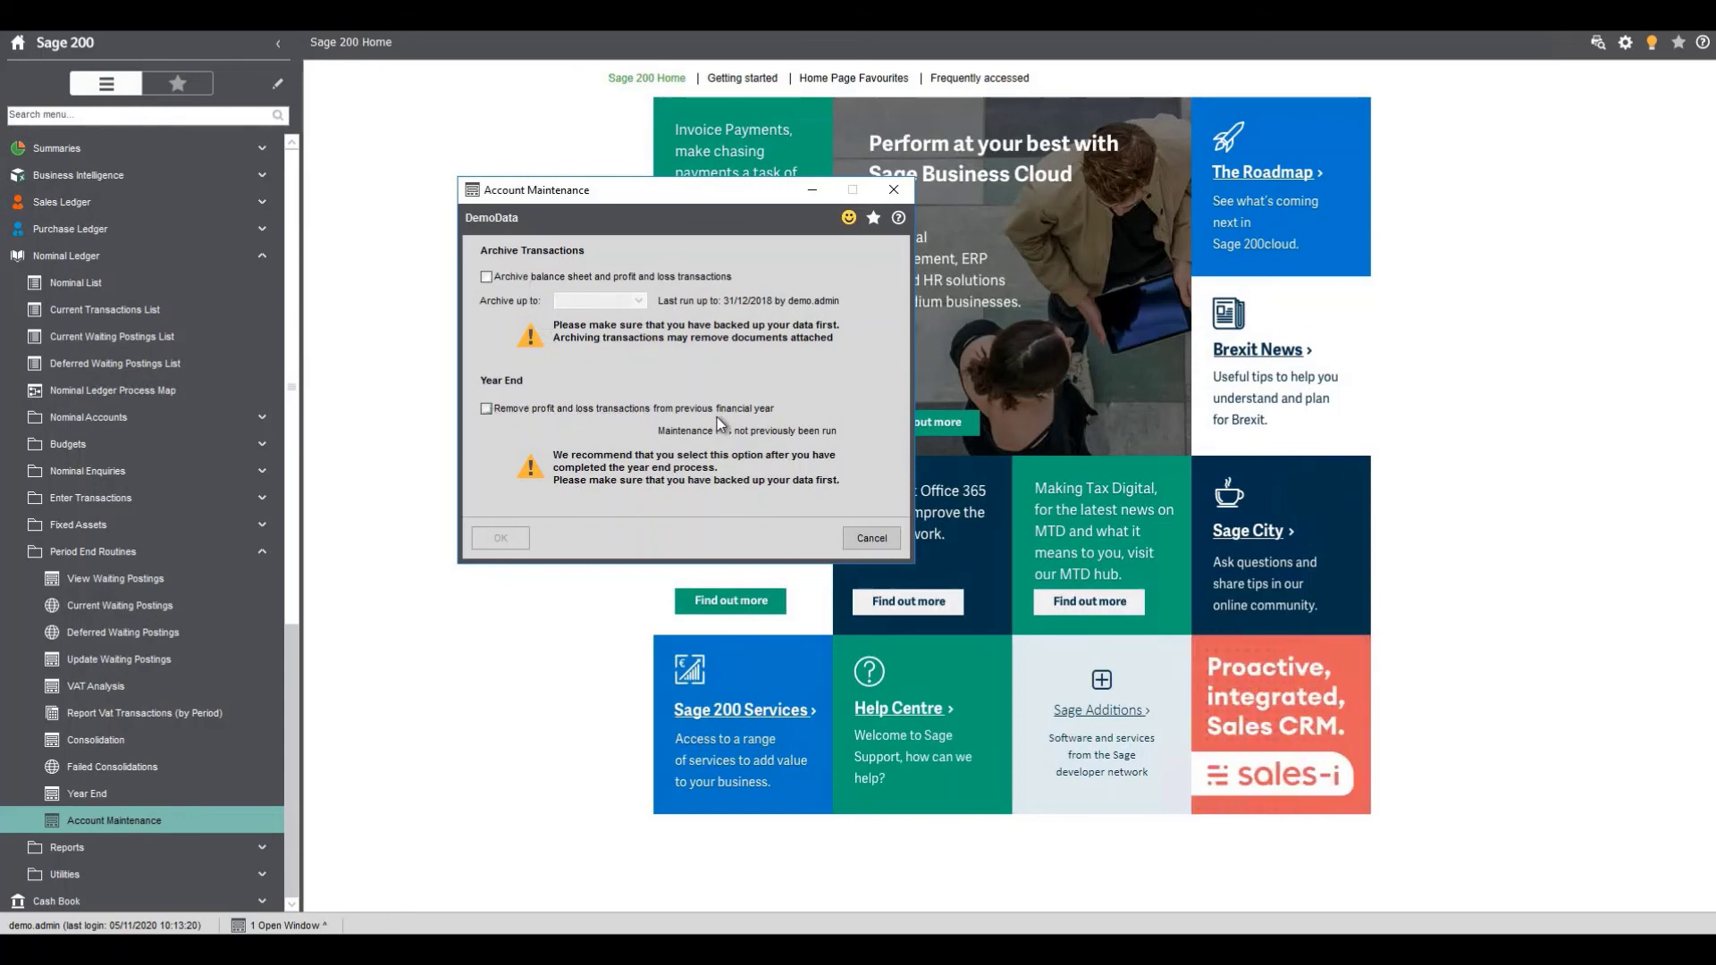
{"action": "left_click", "coordinate": [486, 410]}
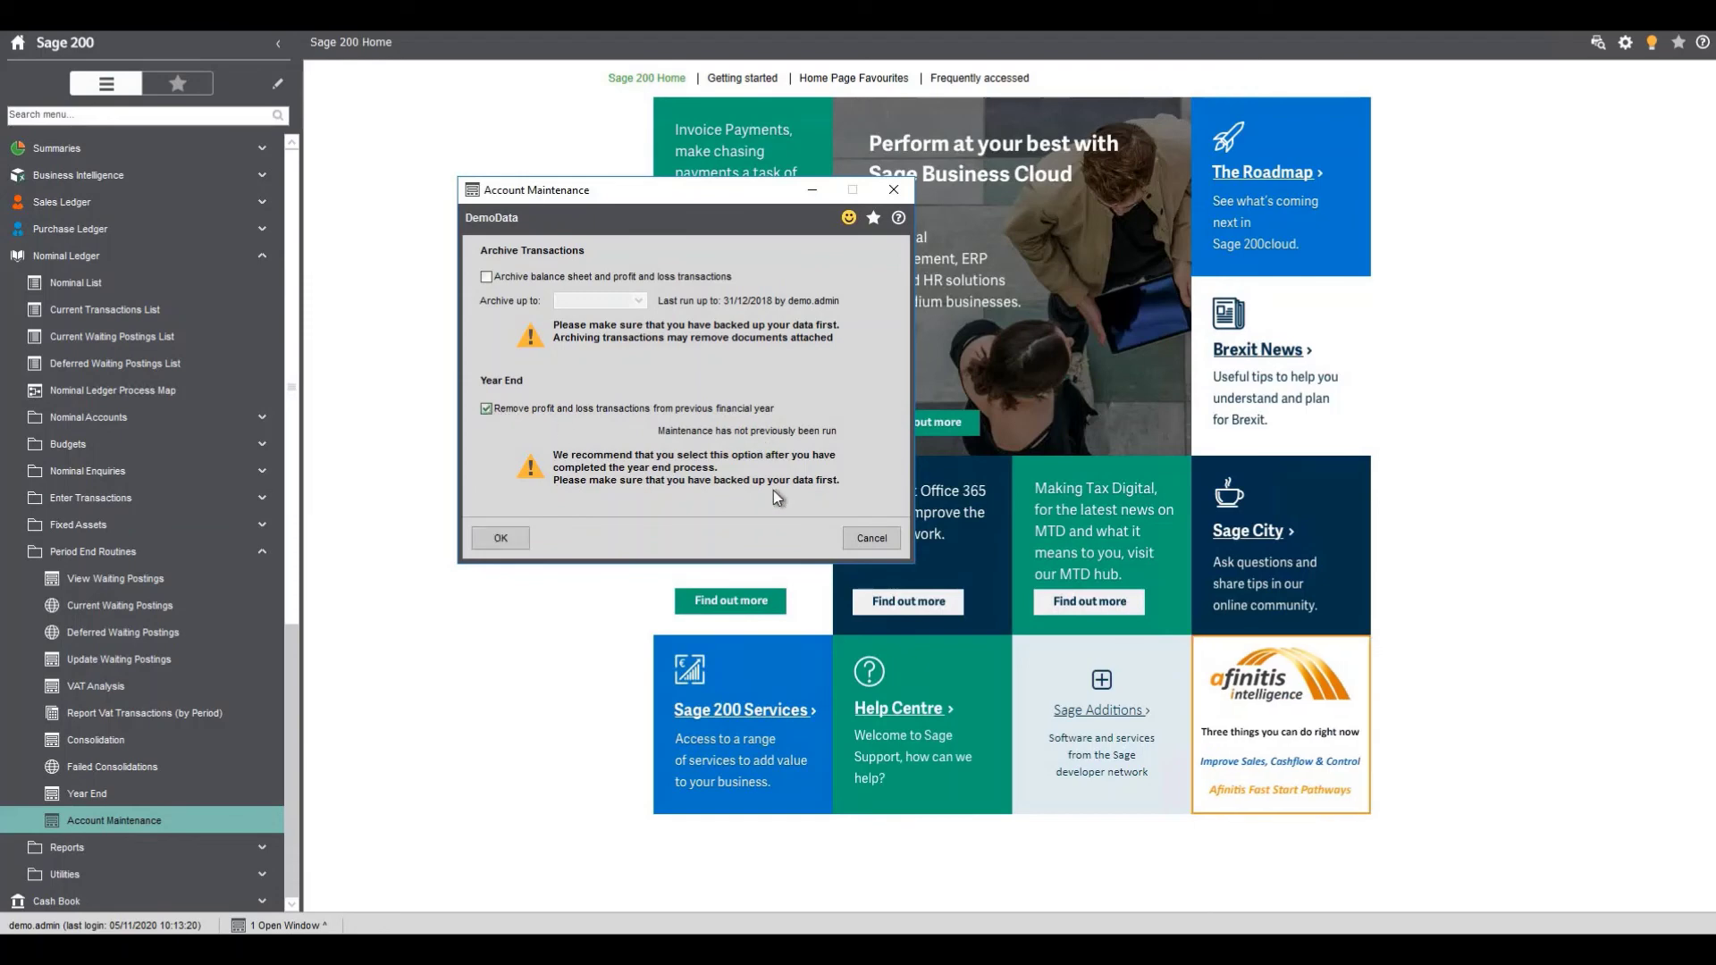
{"action": "left_click", "coordinate": [486, 534]}
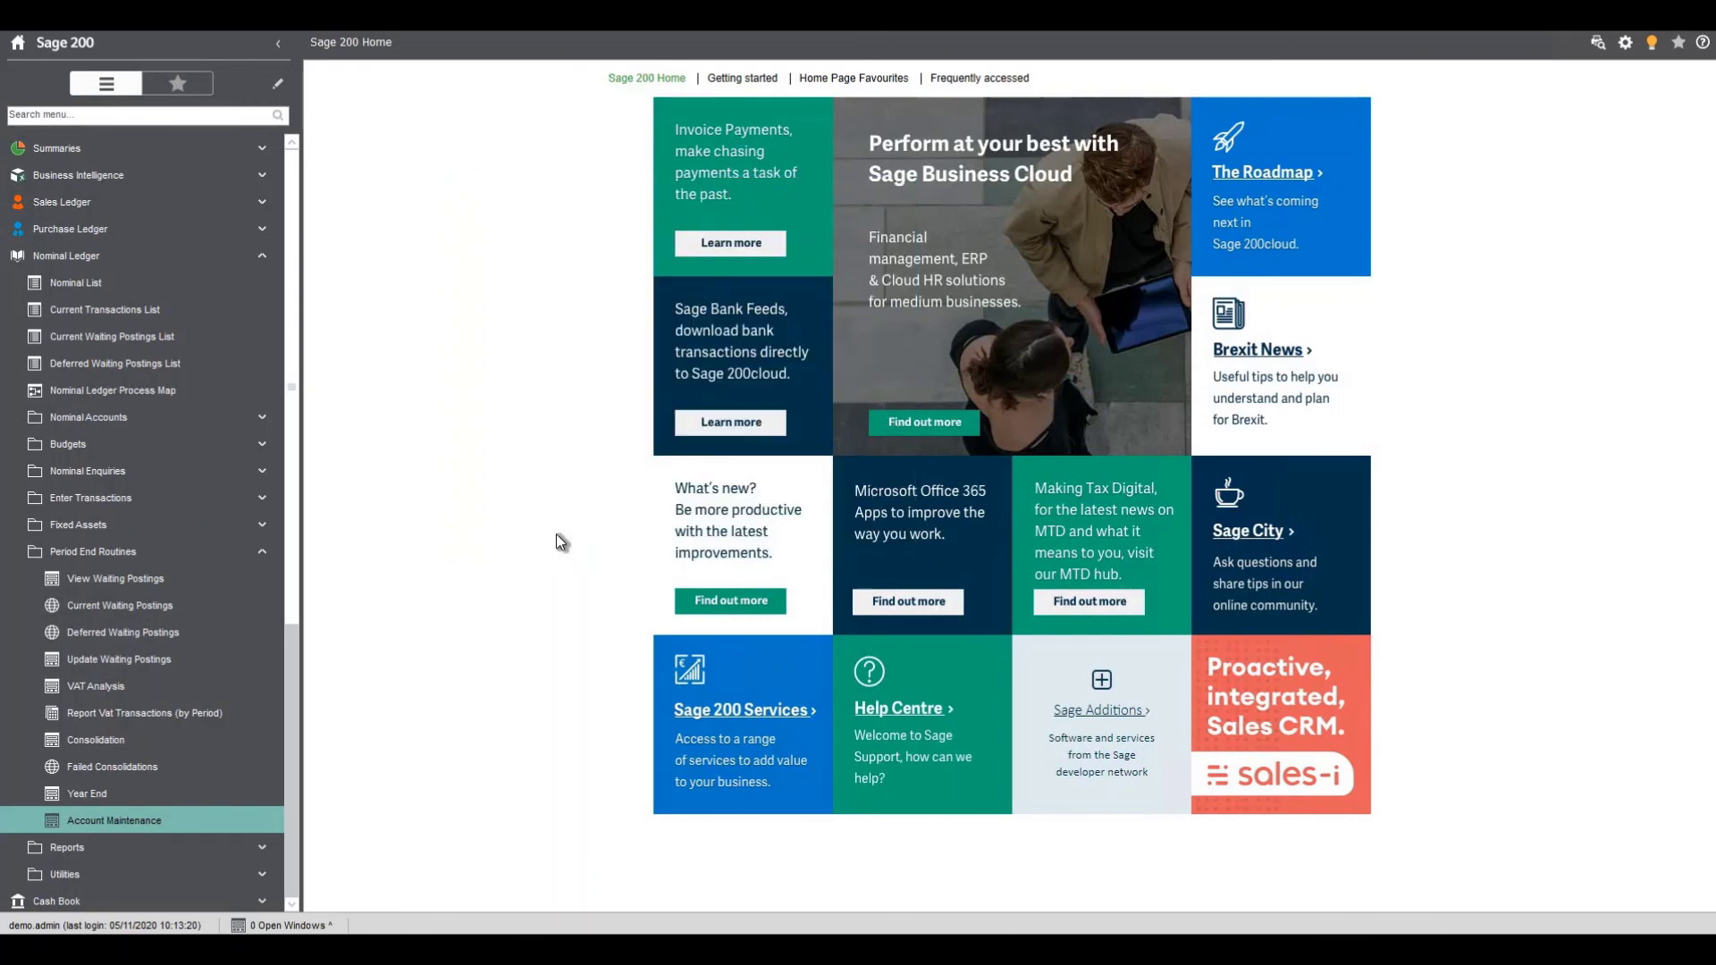
Step: Choose Collapse All from a navigation folder's right-click menu
{"action": "right_click", "coordinate": [184, 420]}
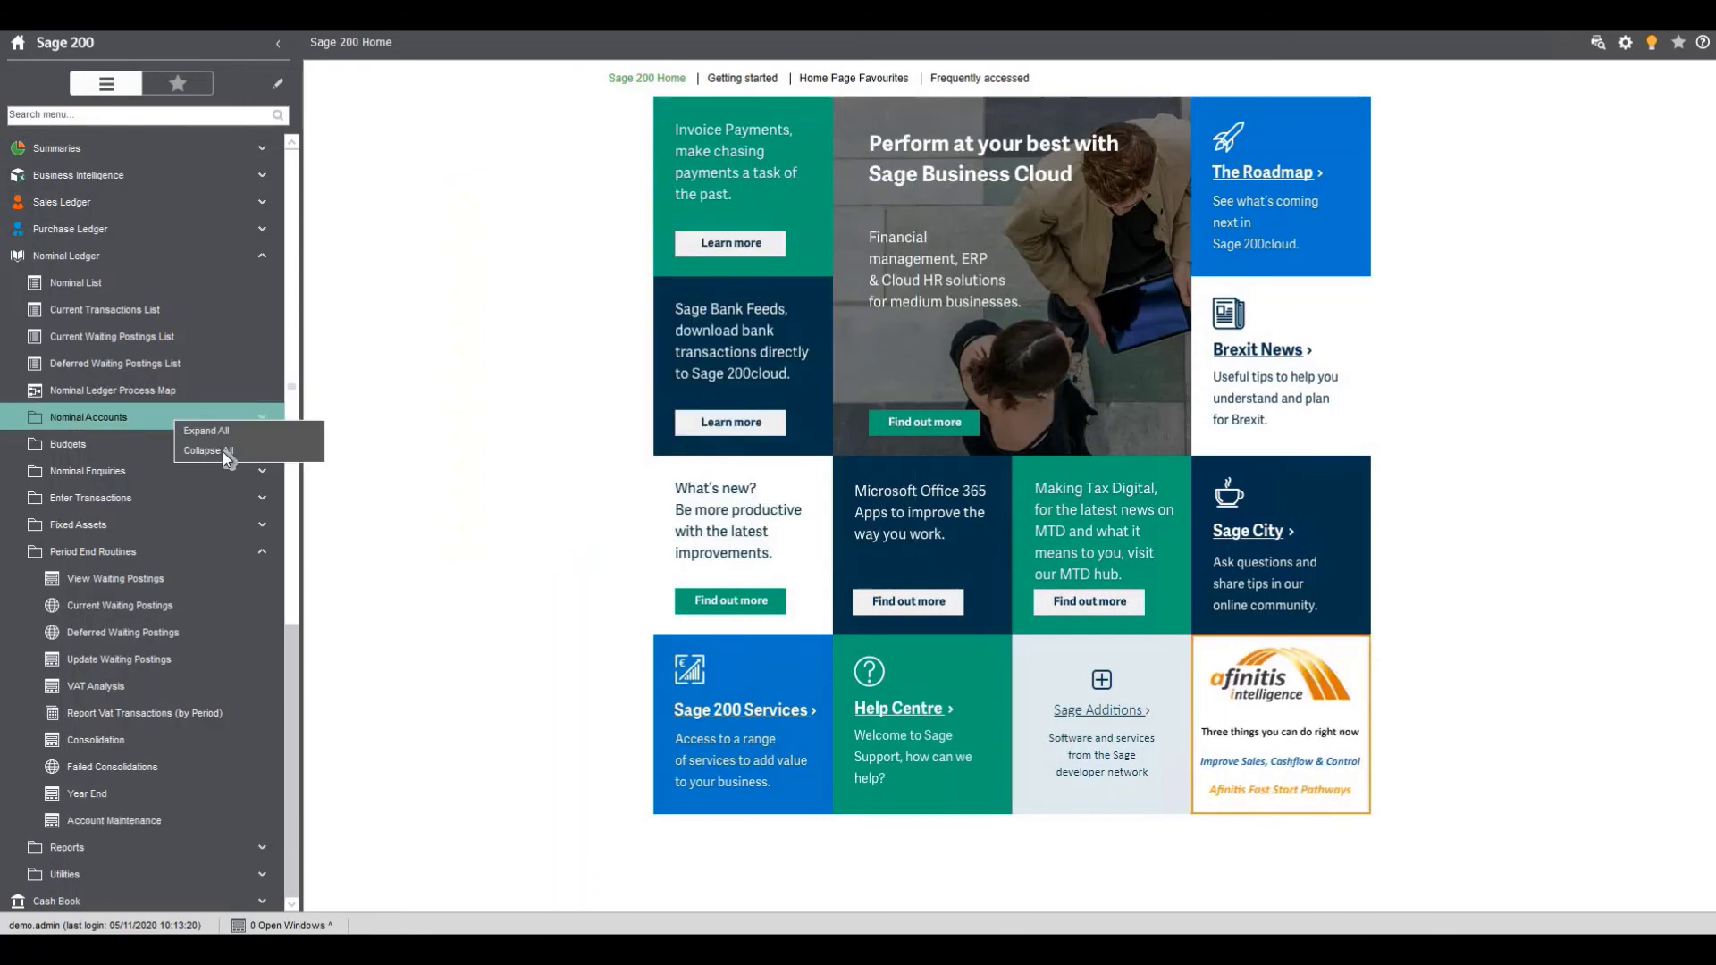
{"action": "left_click", "coordinate": [224, 452]}
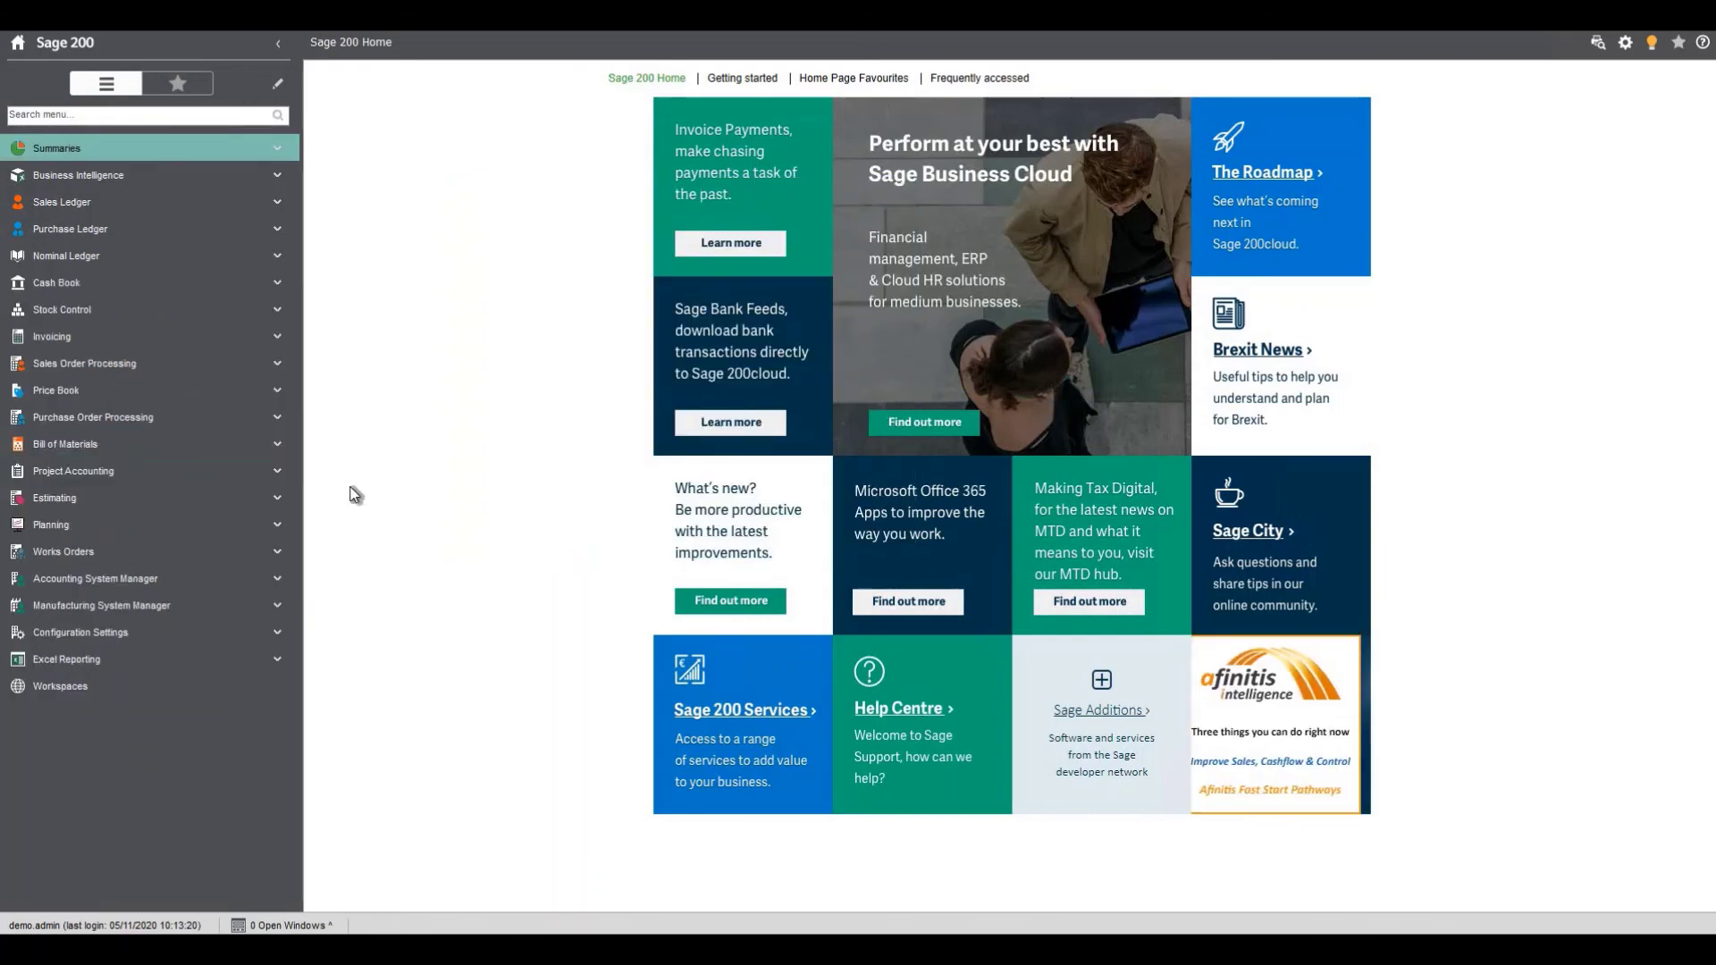